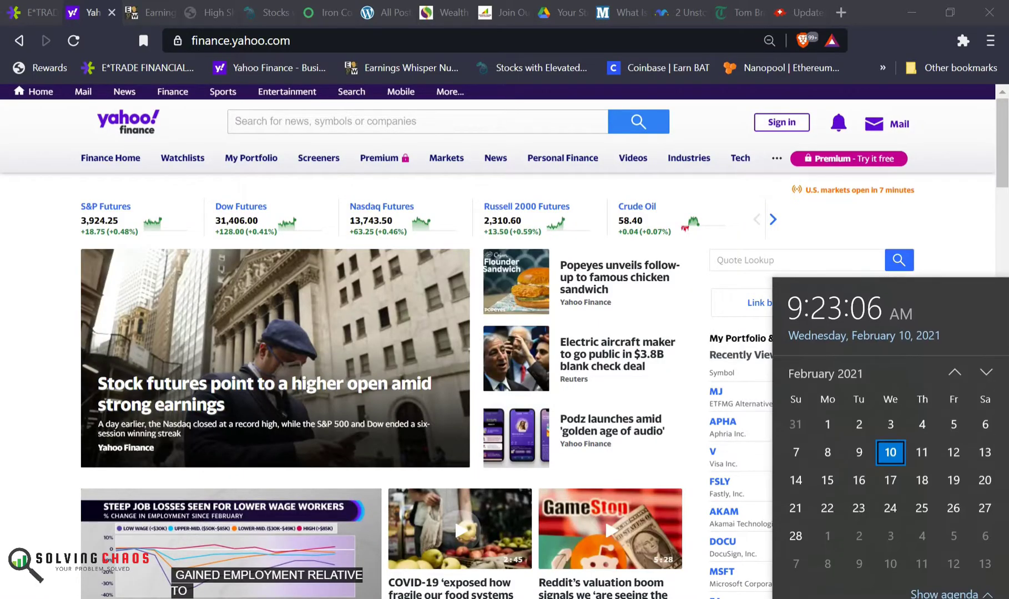
# Dismiss the Windows date and time flyout so the APHA quote page is visible
pyautogui.click(32, 301)
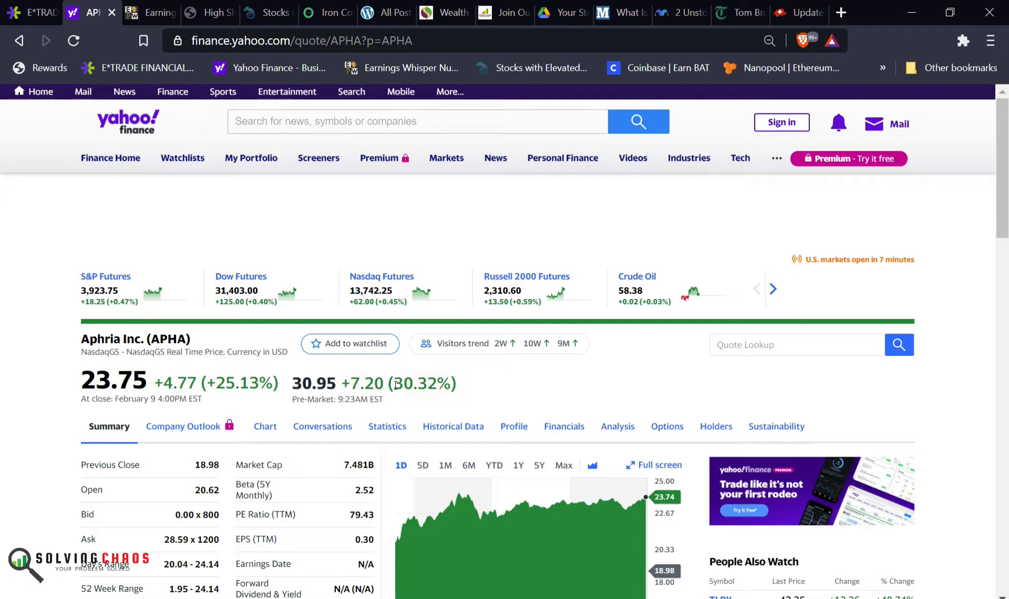
# Highlight APHA's pre-market and closing gains, then open and scroll through the MJ ETF quote page
pyautogui.moveTo(454, 383); pyautogui.dragTo(342, 383)
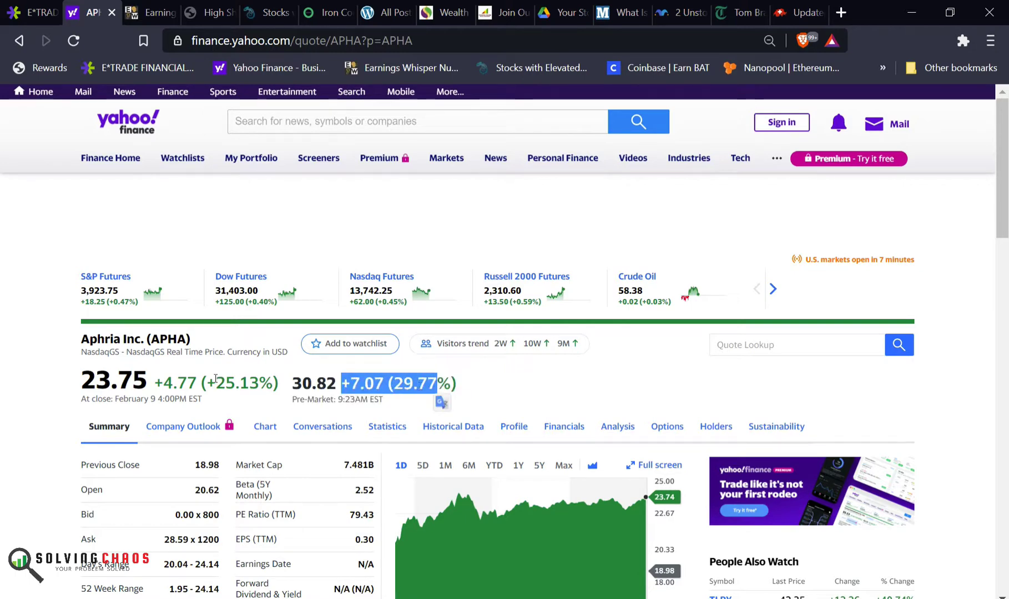
pyautogui.moveTo(216, 381); pyautogui.dragTo(267, 377)
pyautogui.click(127, 124)
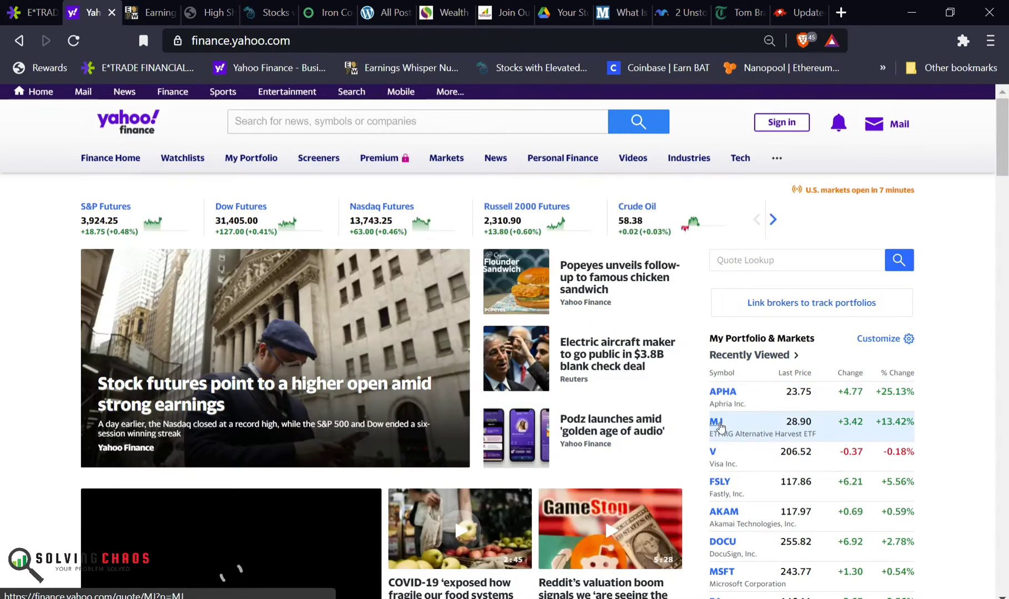
pyautogui.click(717, 423)
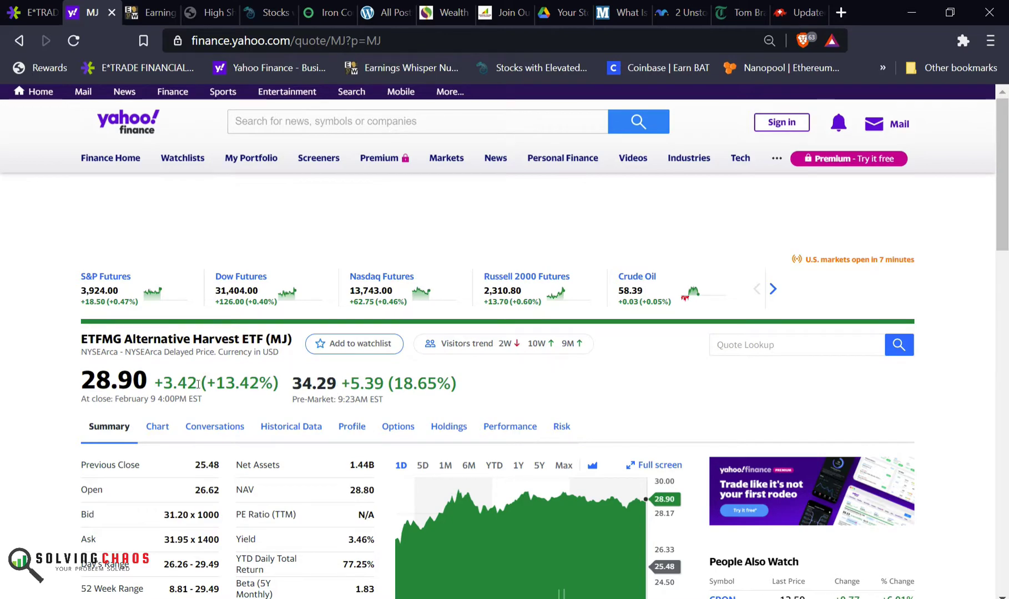
pyautogui.scroll(-12, 197, 384)
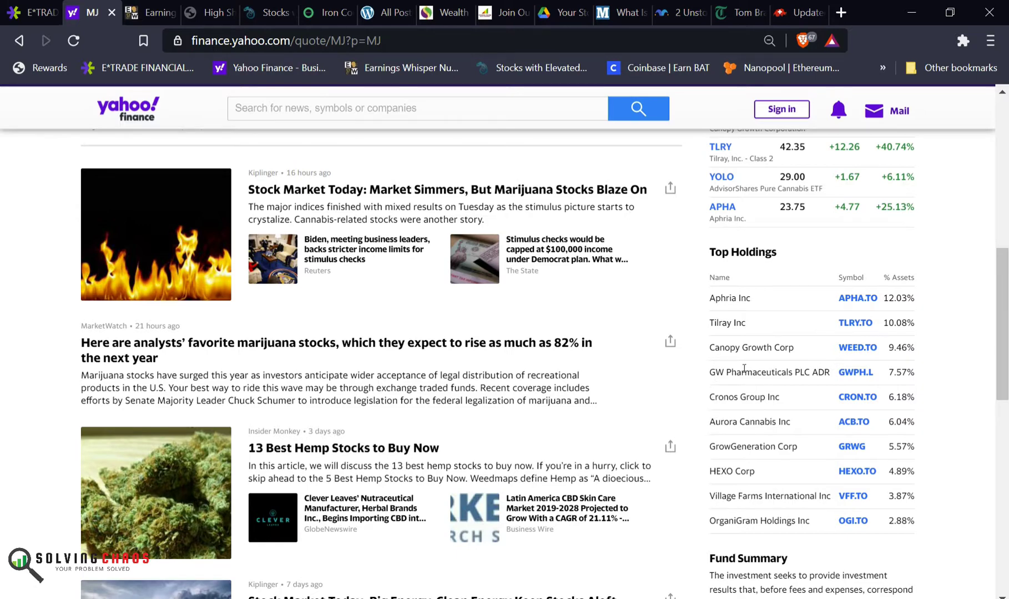
pyautogui.scroll(12, 855, 373)
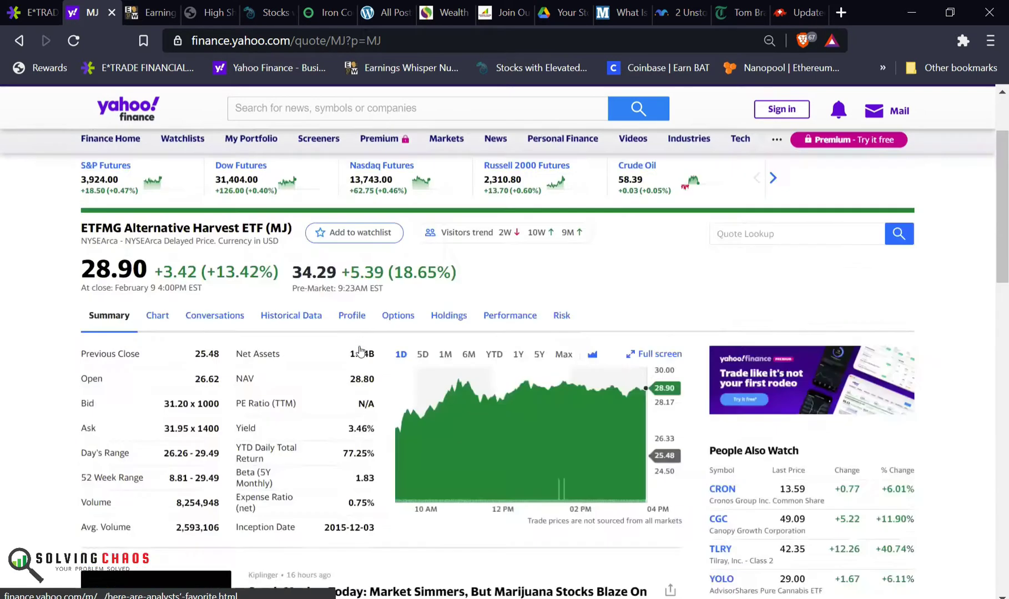
# Search 'GW', open the GWPH quote page and view its one-month chart
pyautogui.click(272, 119)
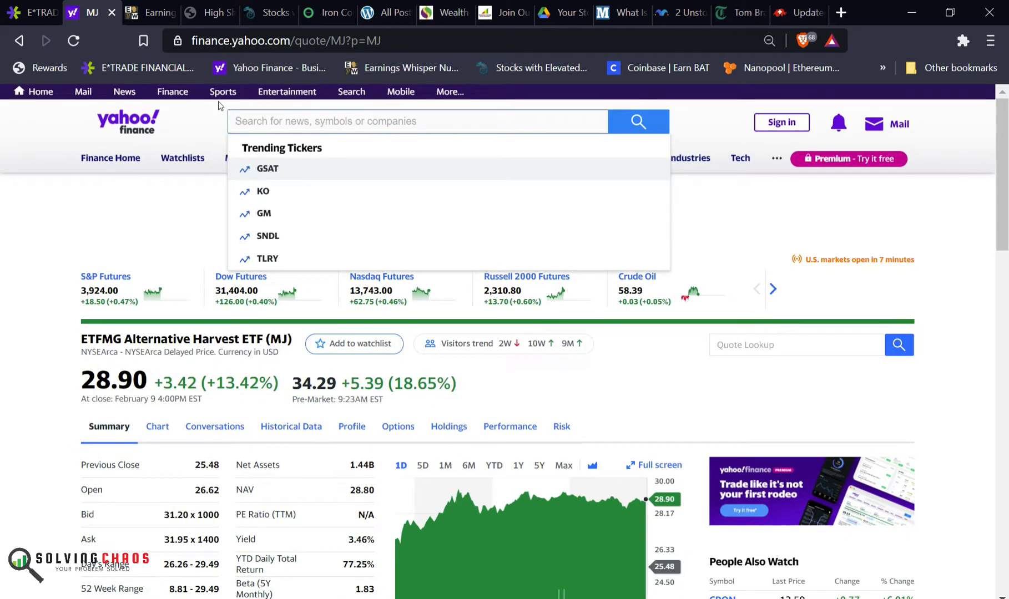
pyautogui.write('GW')
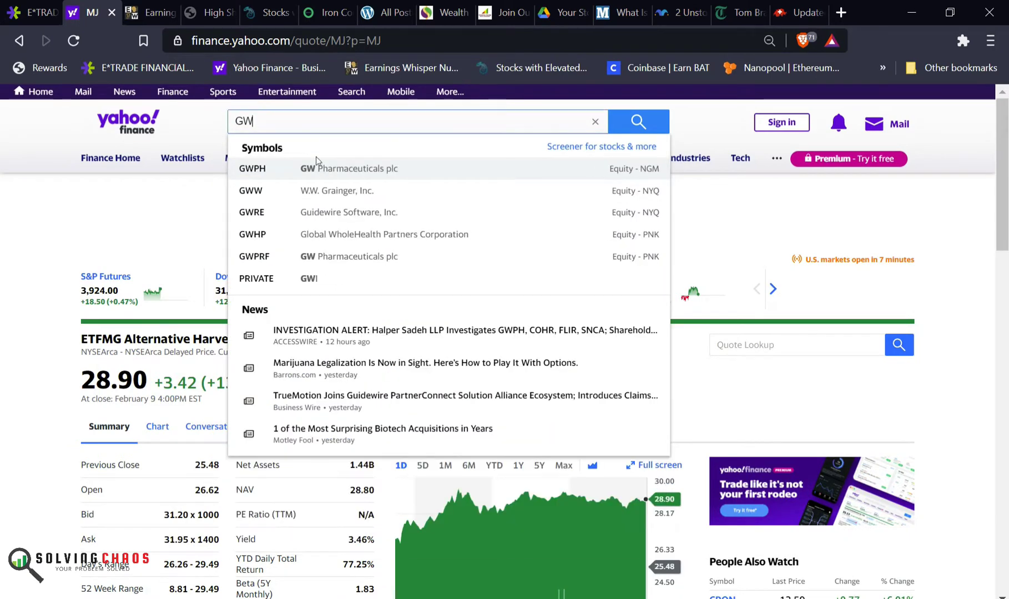
pyautogui.click(329, 168)
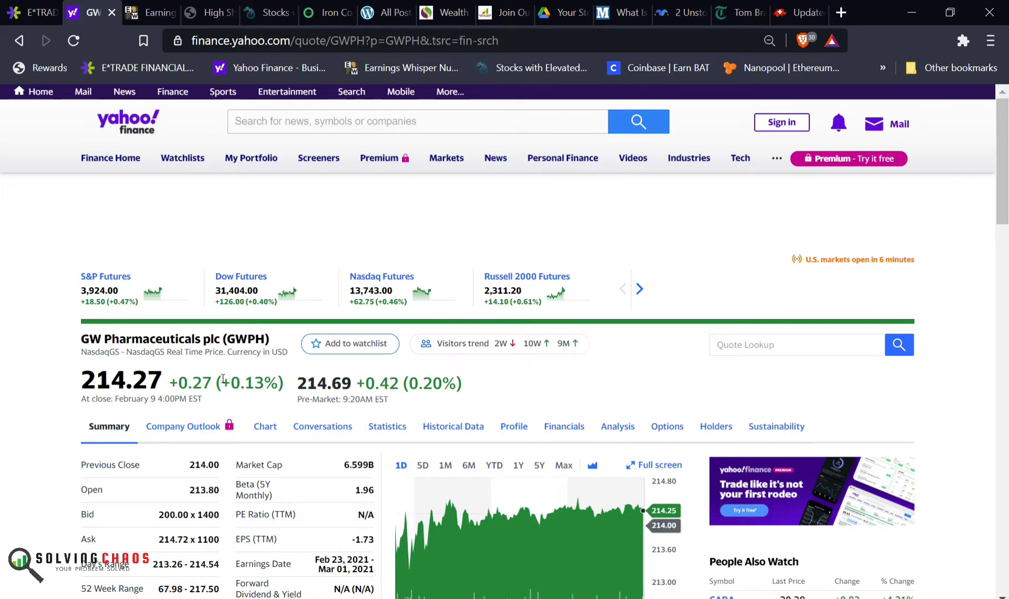
pyautogui.scroll(-2, 222, 379)
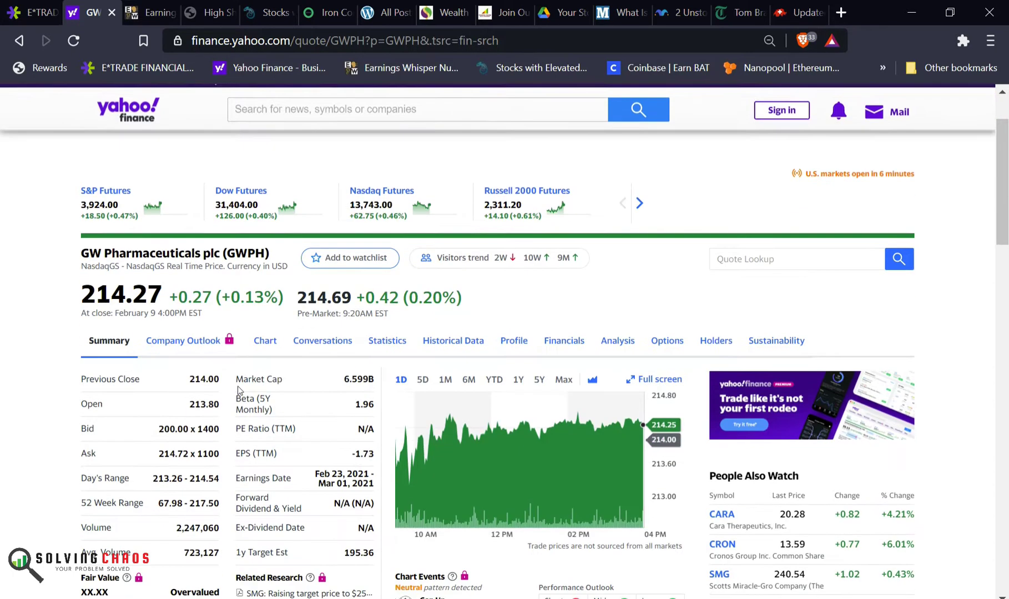
pyautogui.click(447, 382)
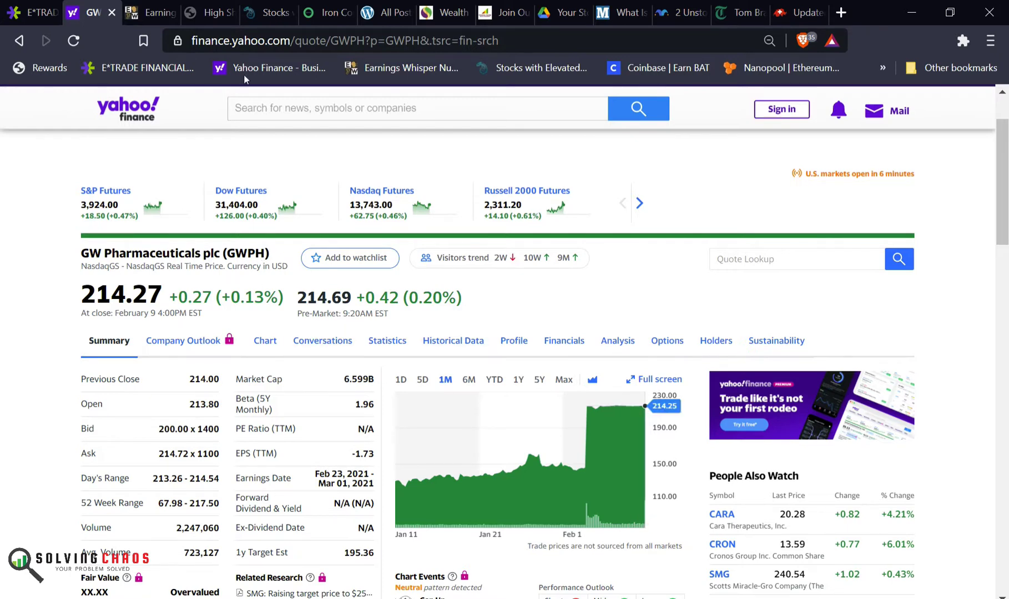
# Open Cronos Group (CRON) from People Also Watch, view its five-day chart, and return home
pyautogui.scroll(-5, 773, 385)
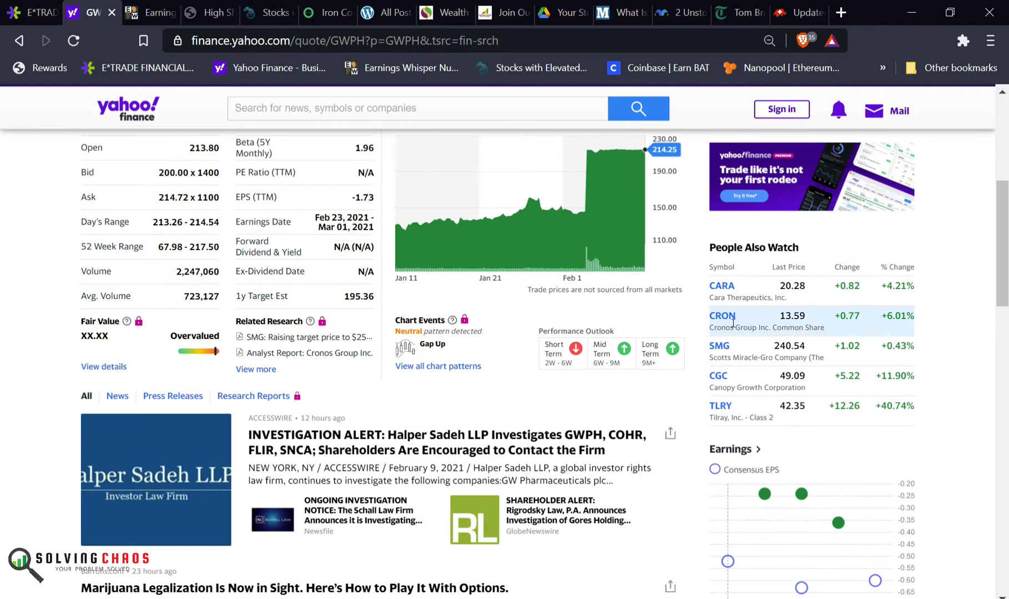
pyautogui.click(723, 317)
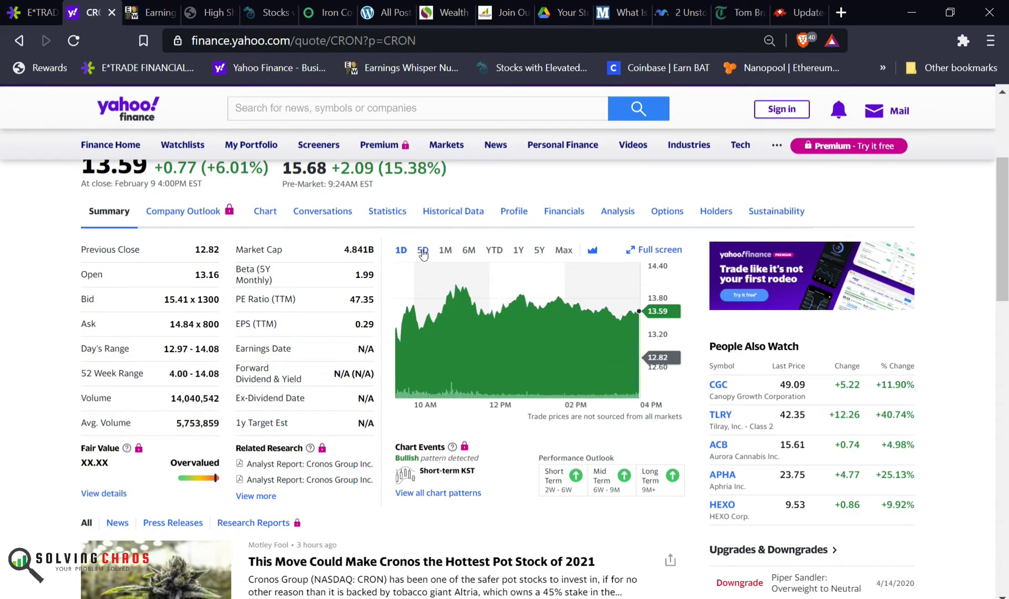
pyautogui.click(422, 251)
pyautogui.scroll(3, 127, 267)
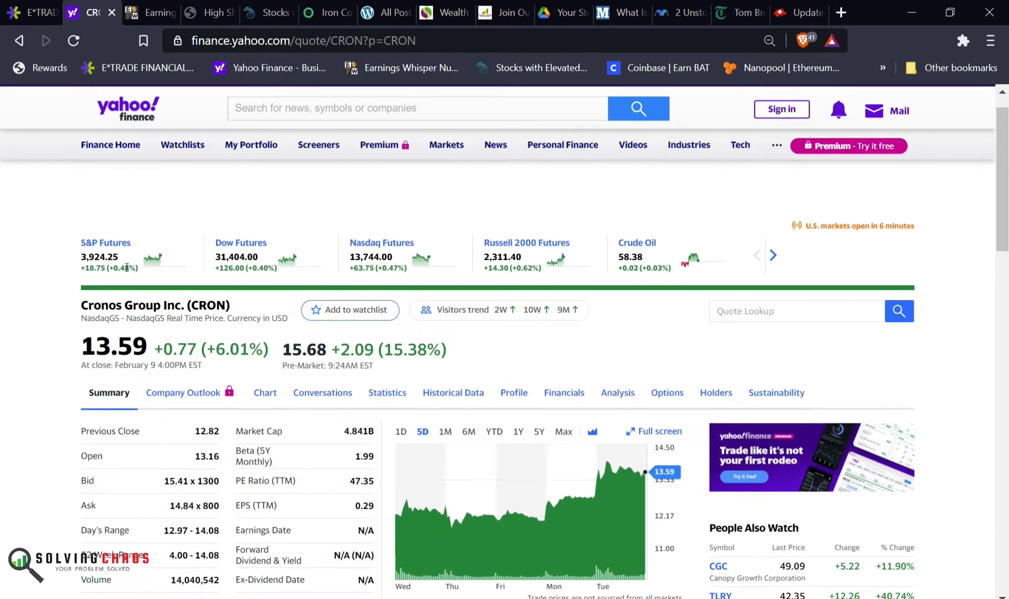
pyautogui.scroll(1, 127, 268)
pyautogui.click(128, 121)
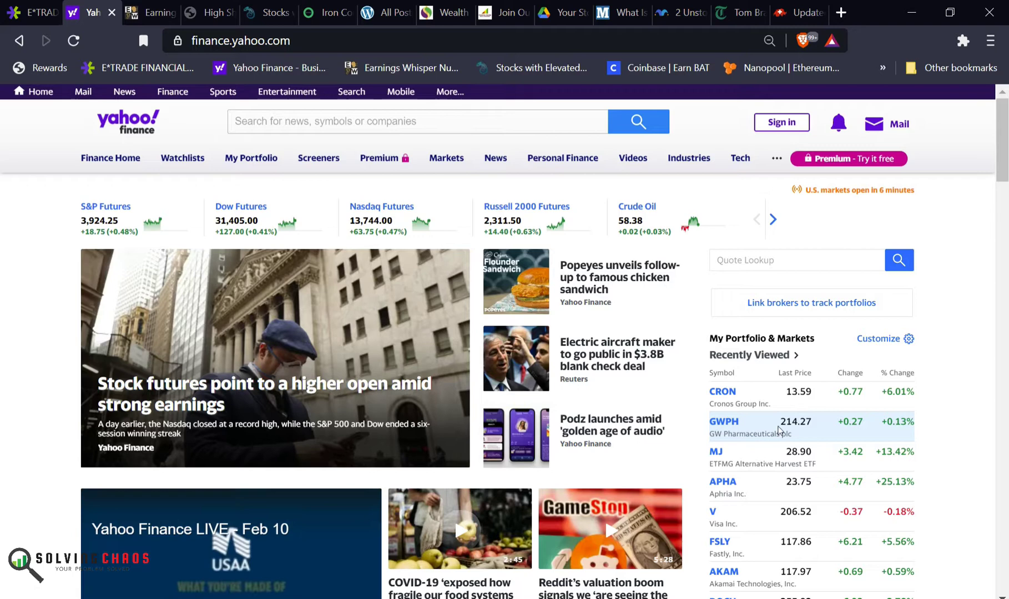
# Review GWPH's price and one-month chart, then switch to the E*TRADE positions tab
pyautogui.moveTo(779, 427); pyautogui.dragTo(906, 421)
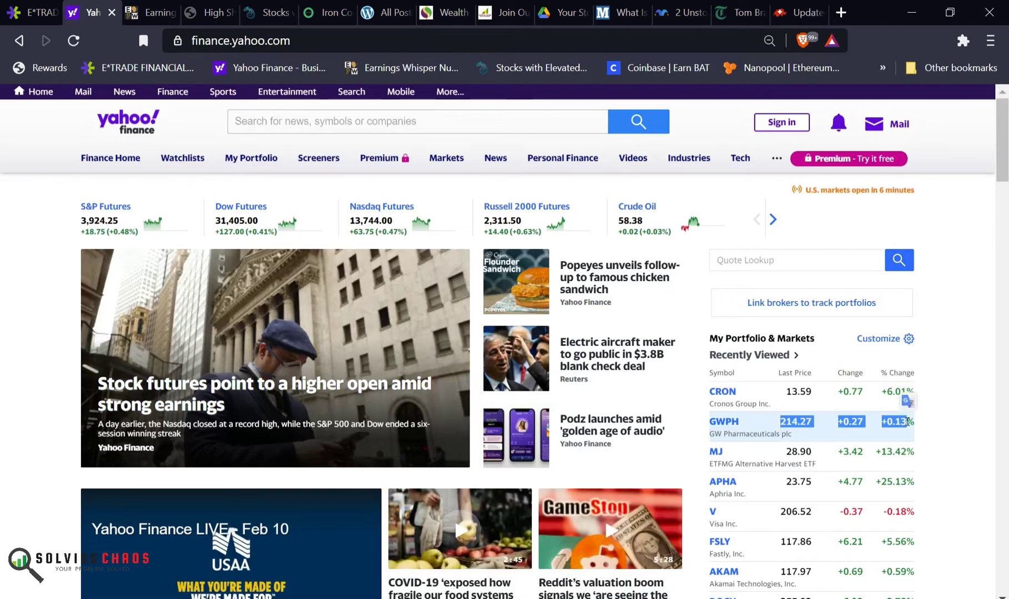
pyautogui.click(729, 422)
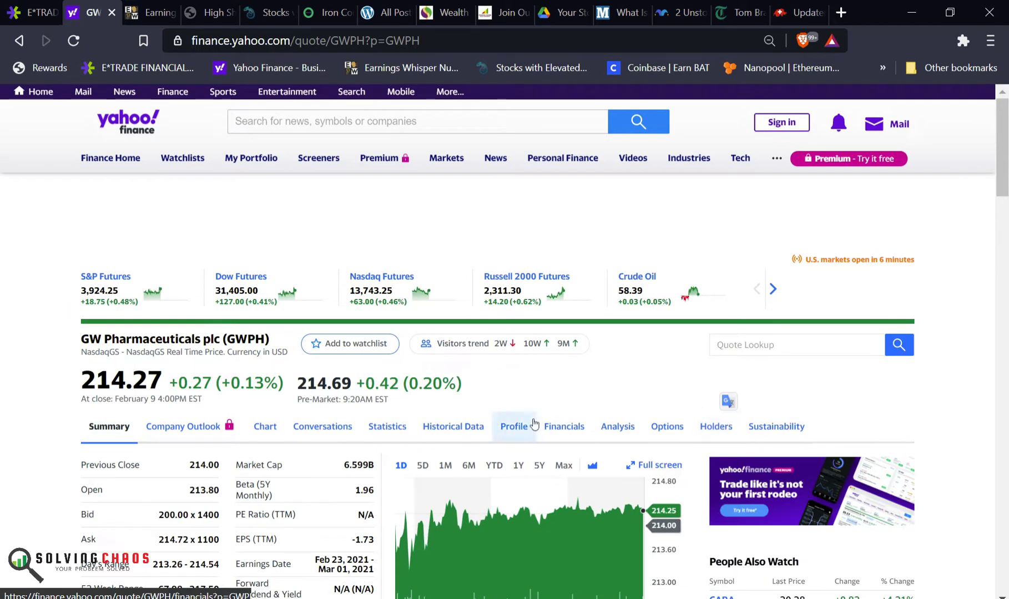
pyautogui.click(445, 465)
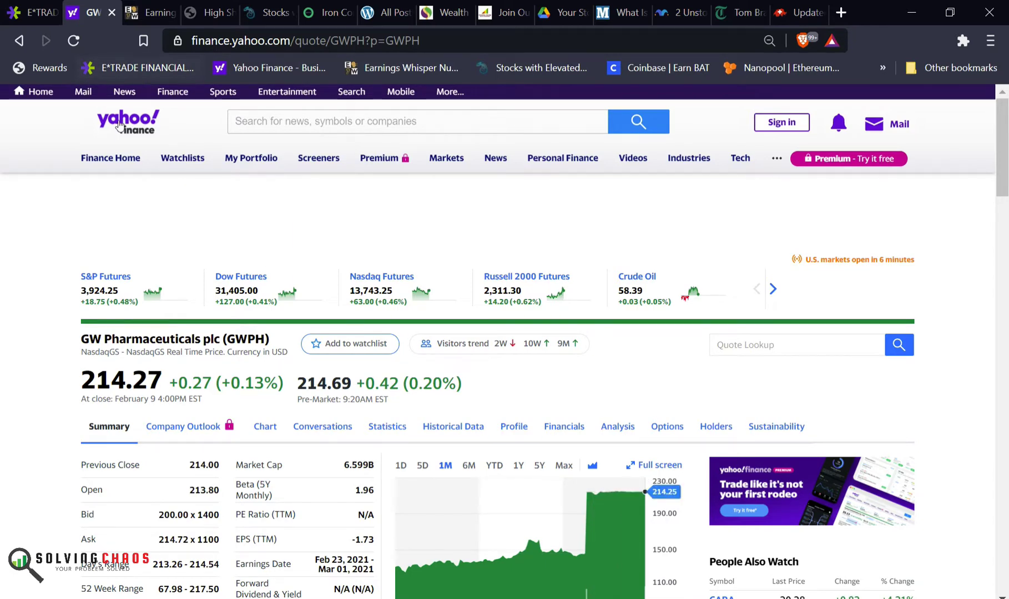
pyautogui.click(118, 125)
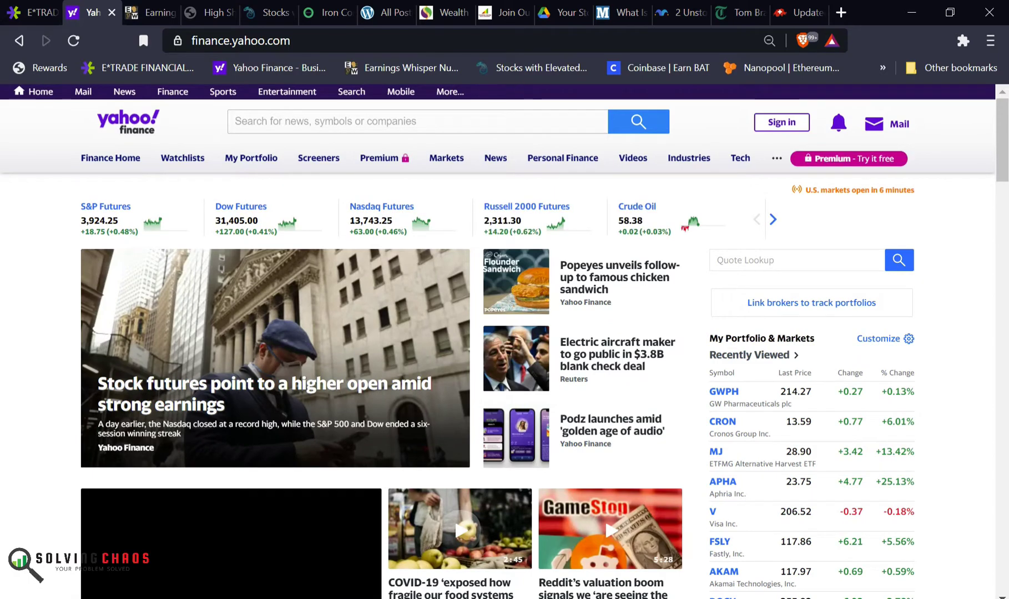
pyautogui.hotkey('ctrl', '1')
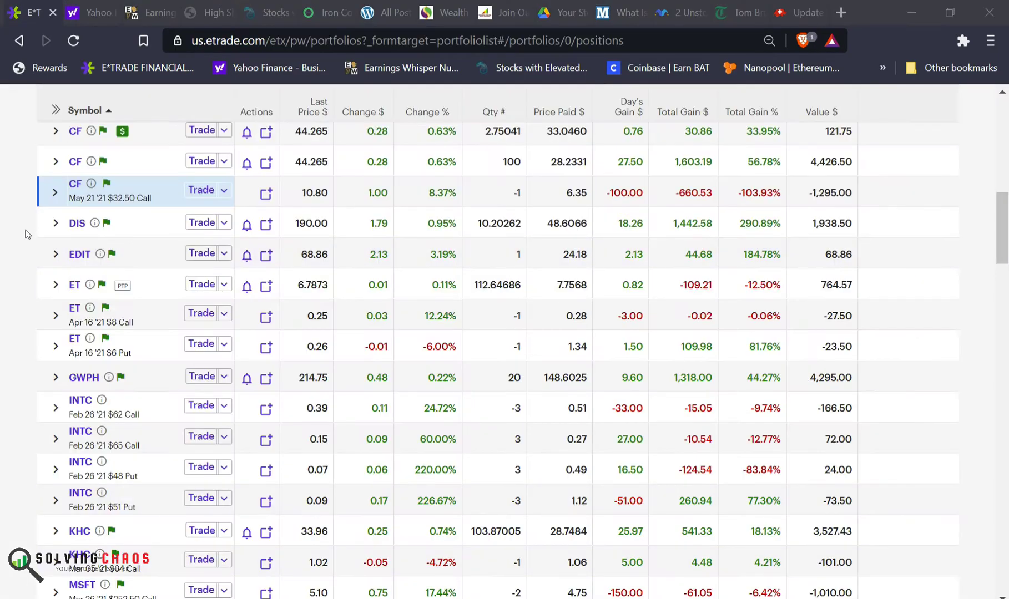
# Expand the GWPH position to reveal its 15-share and 5-share lots
pyautogui.scroll(10, 25, 233)
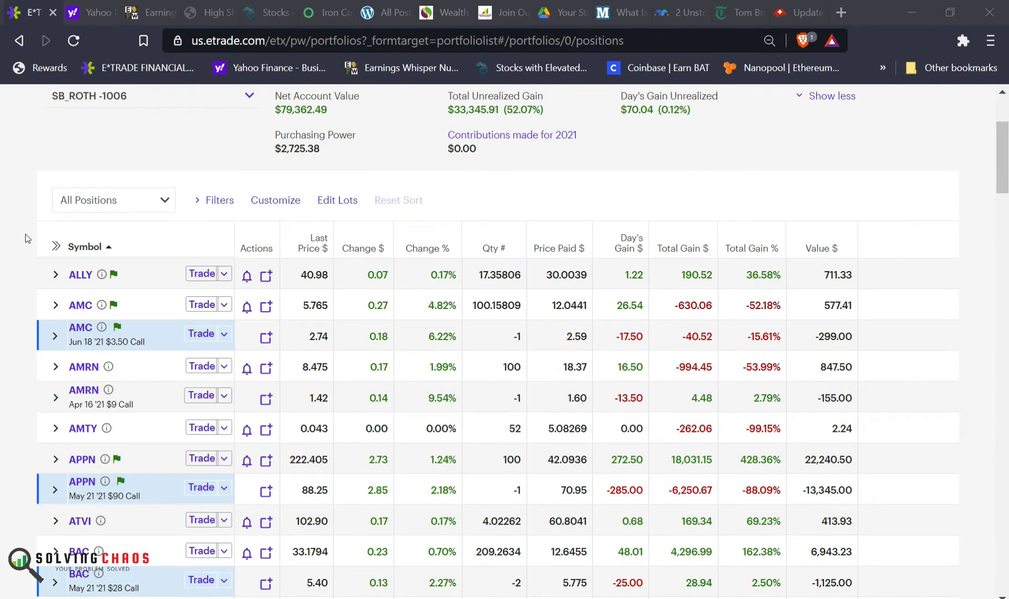
pyautogui.scroll(-10, 25, 239)
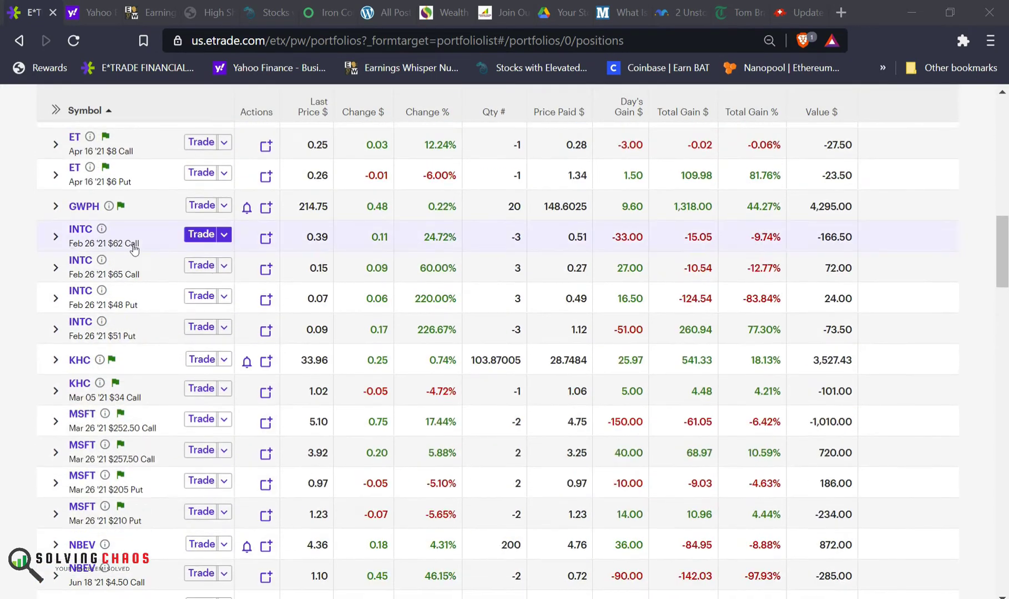
pyautogui.click(159, 206)
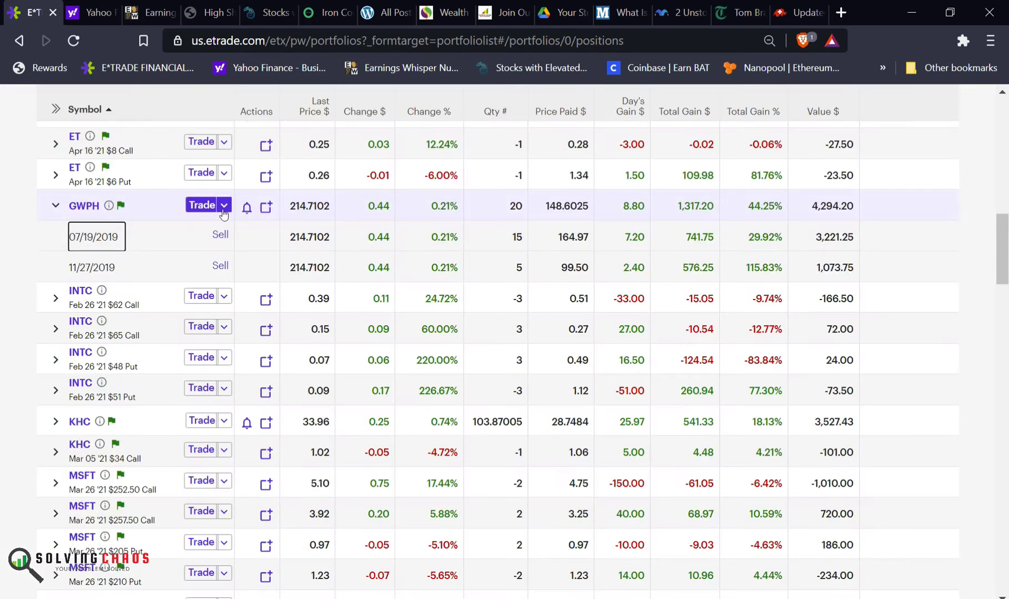
pyautogui.scroll(-2, 3, 216)
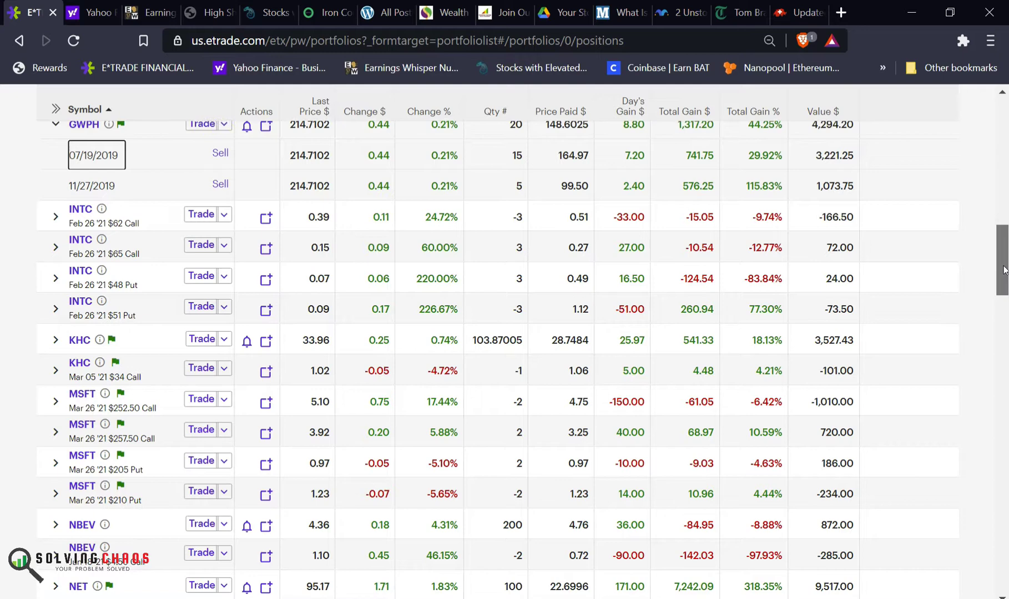
pyautogui.moveTo(1003, 271); pyautogui.dragTo(1004, 268)
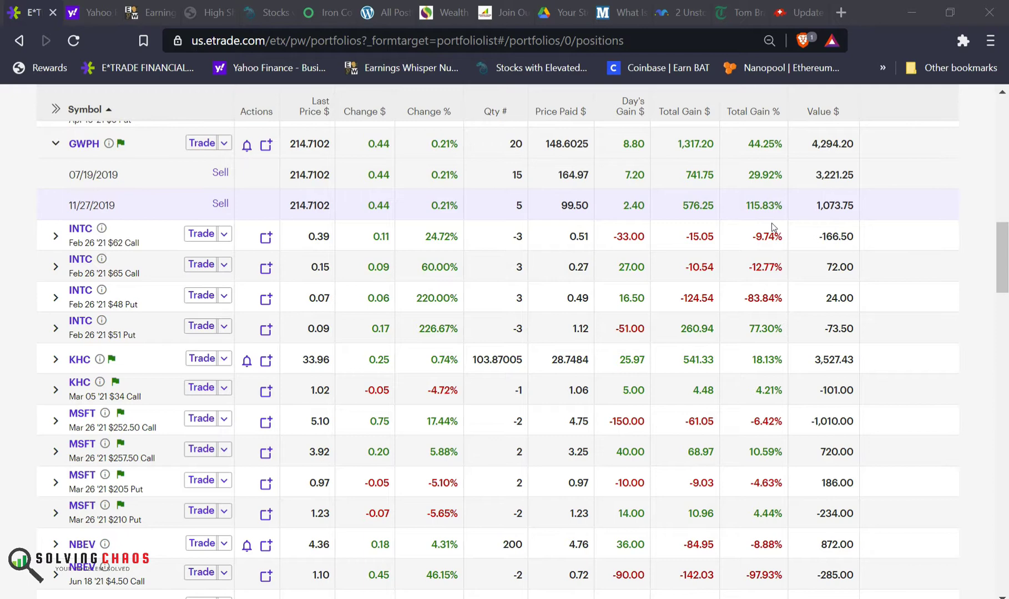
# Start a GWPH order set to sell 20 shares, showing the account's holdings
pyautogui.click(203, 144)
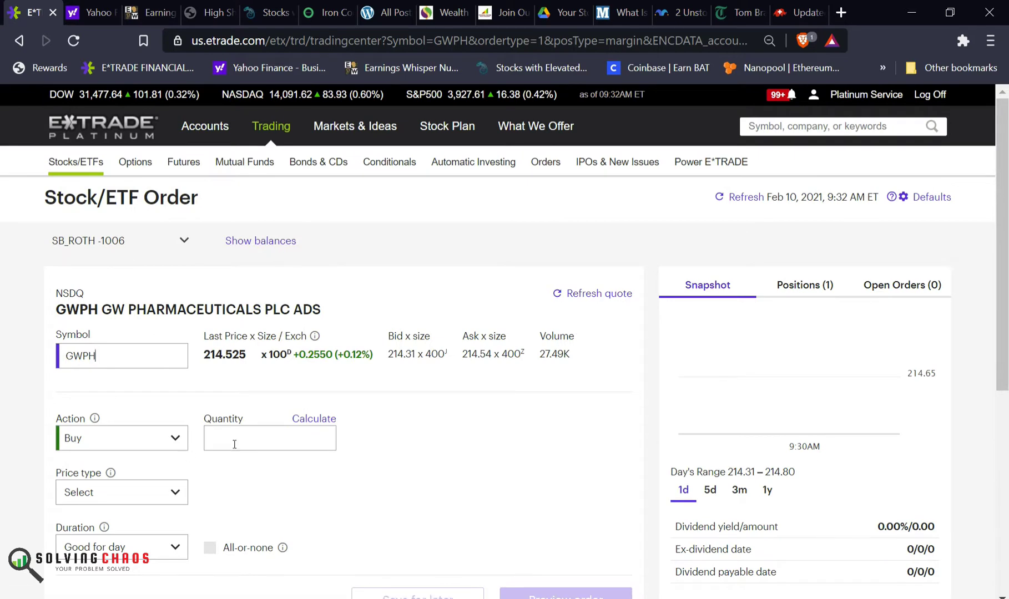
pyautogui.click(144, 445)
pyautogui.click(145, 480)
pyautogui.click(790, 292)
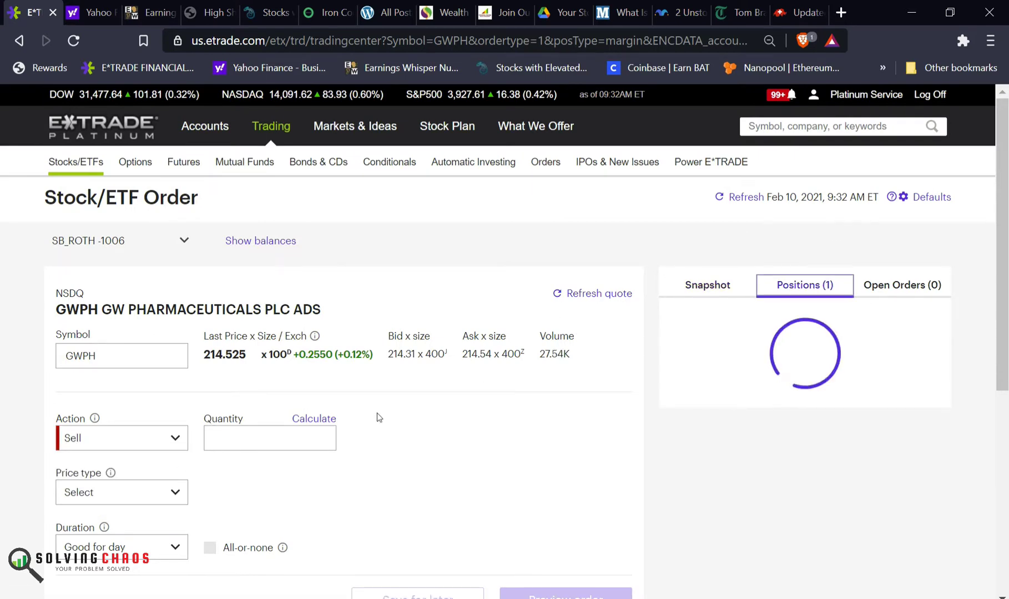
pyautogui.click(277, 444)
pyautogui.write('20')
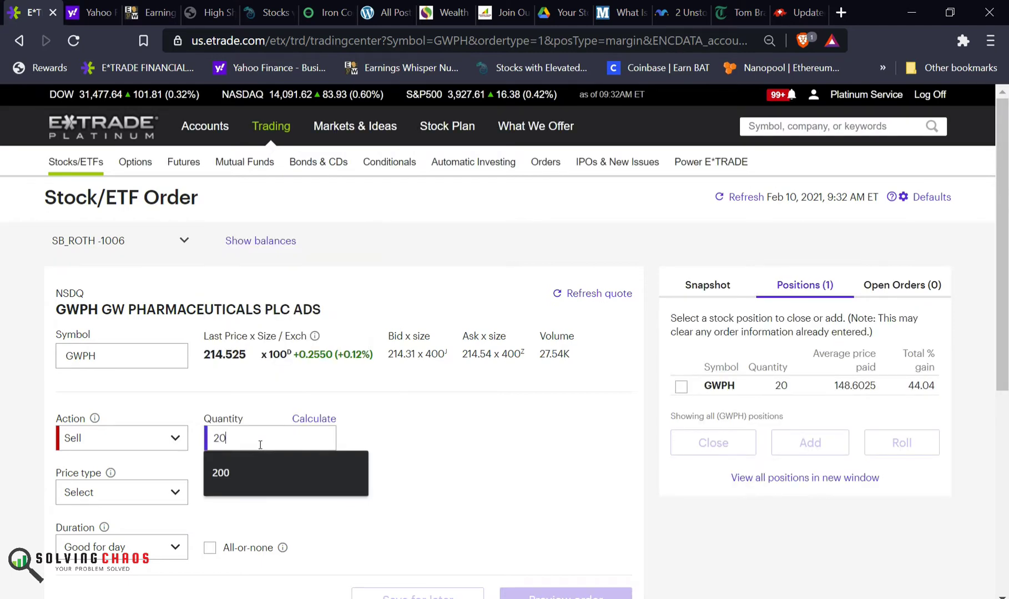
pyautogui.click(460, 433)
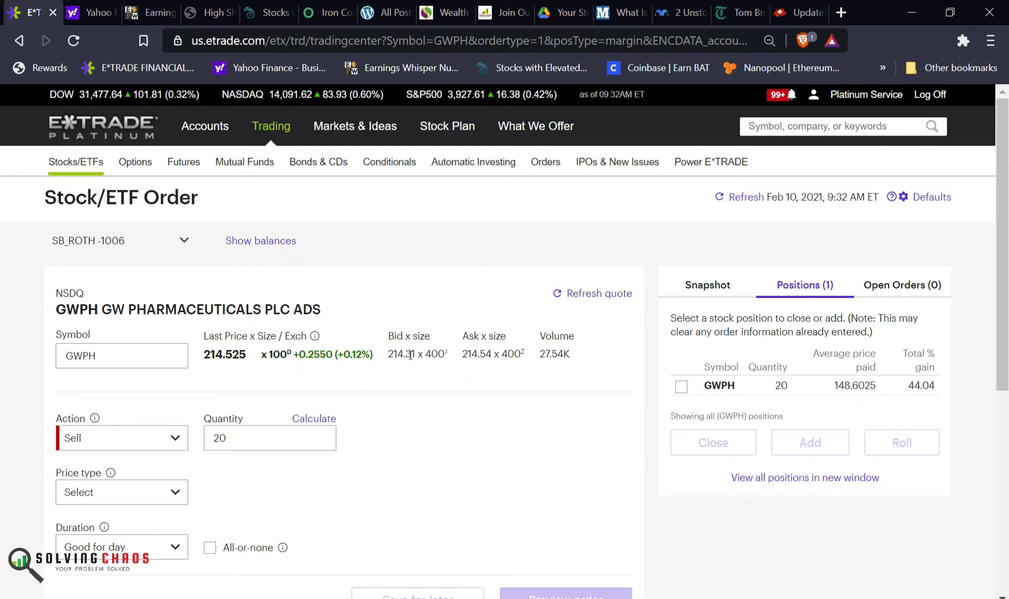
# Make it a $214.50 limit order, preview and place it, then start a new order
pyautogui.click(97, 492)
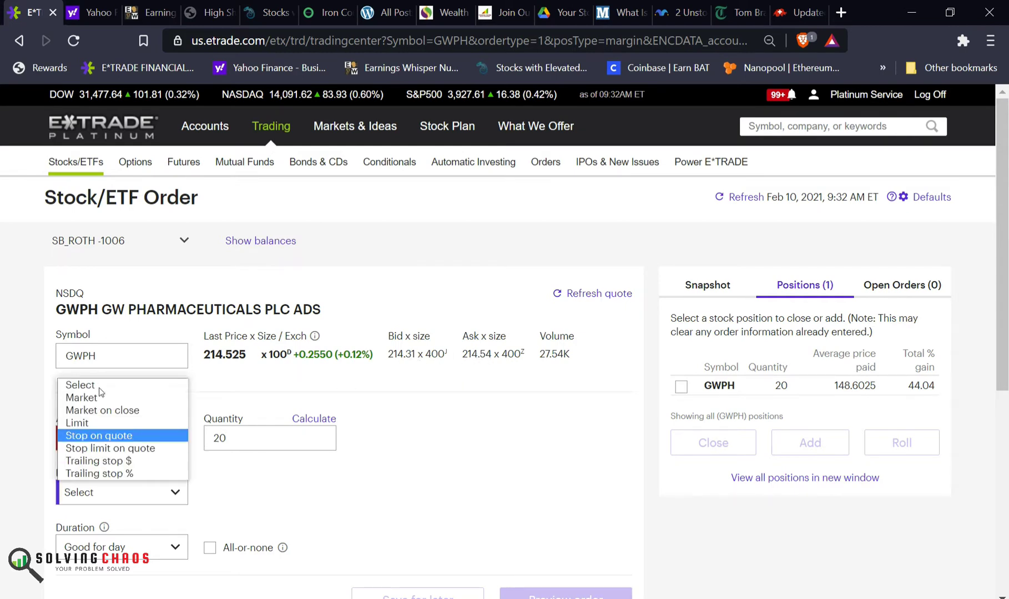
pyautogui.click(101, 425)
pyautogui.click(214, 483)
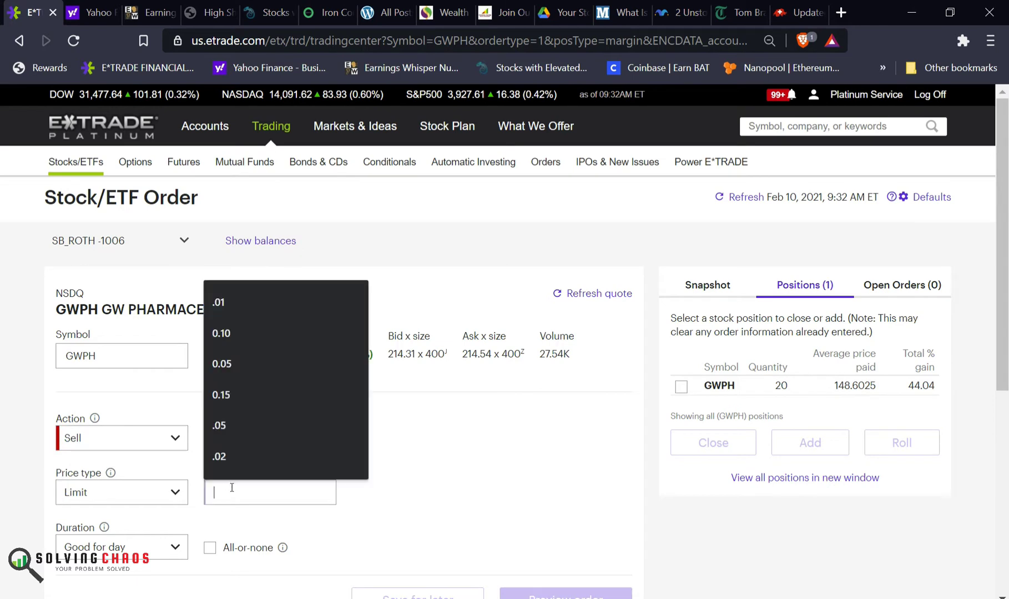
pyautogui.write('214')
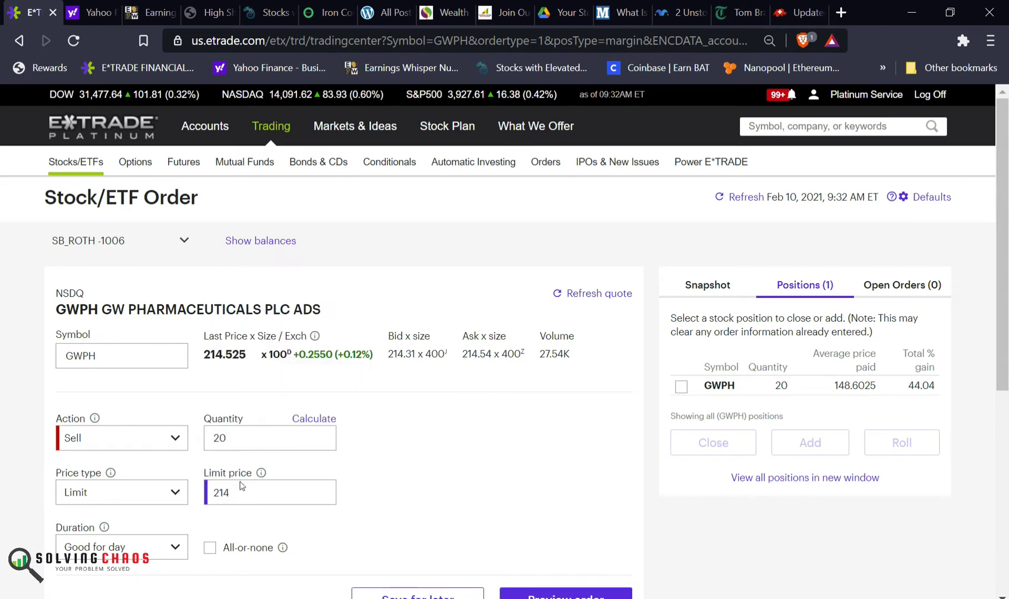
pyautogui.write('.')
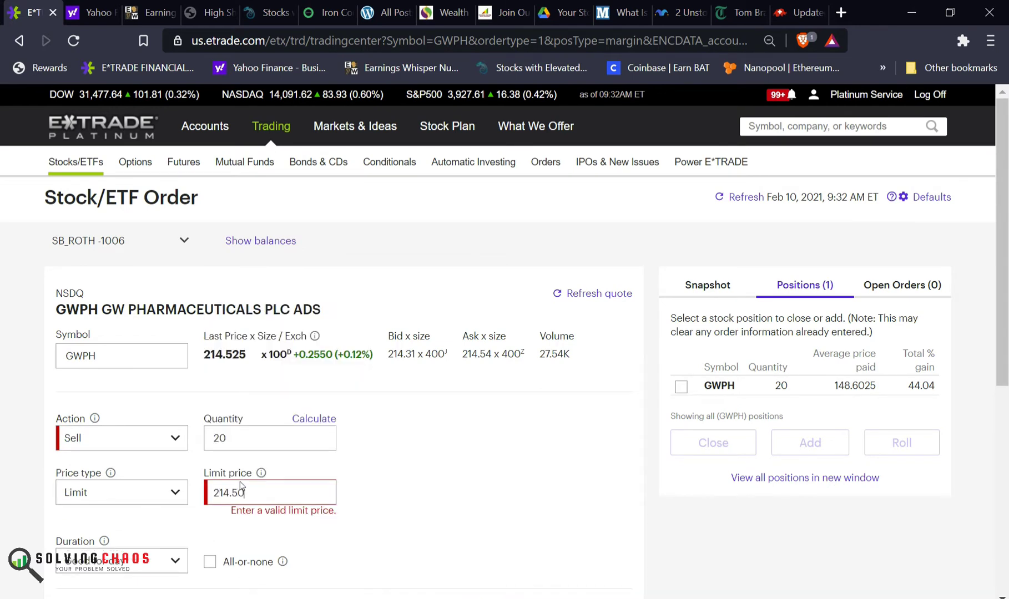
pyautogui.write('50')
pyautogui.scroll(-2, 138, 488)
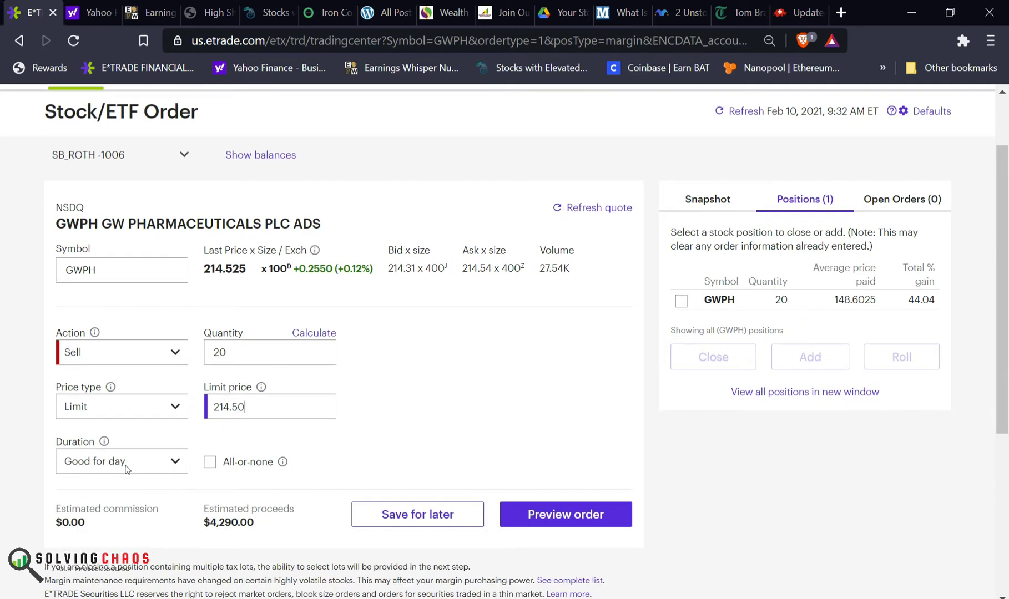
pyautogui.click(536, 516)
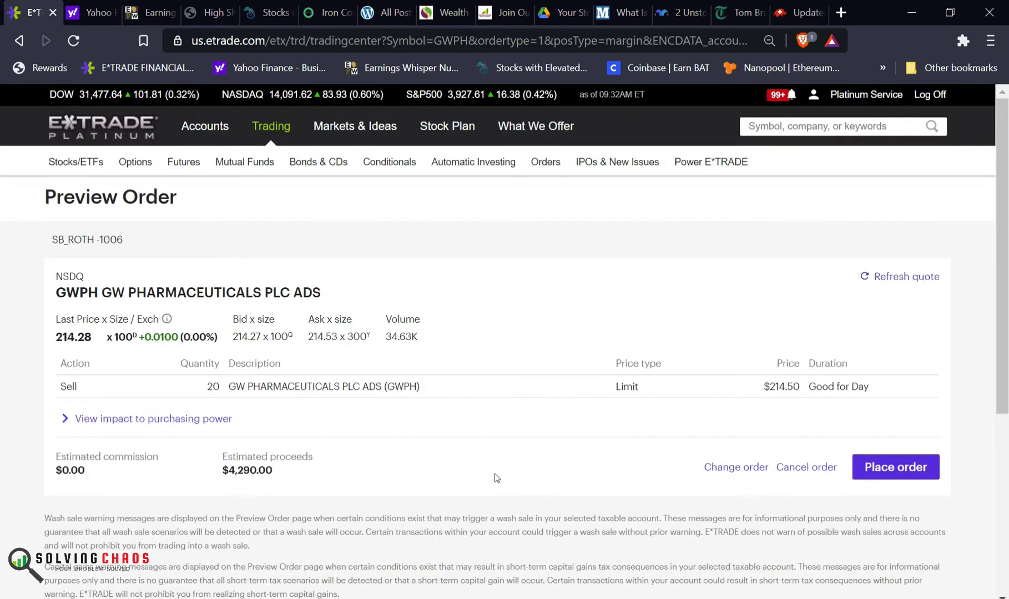
pyautogui.click(889, 466)
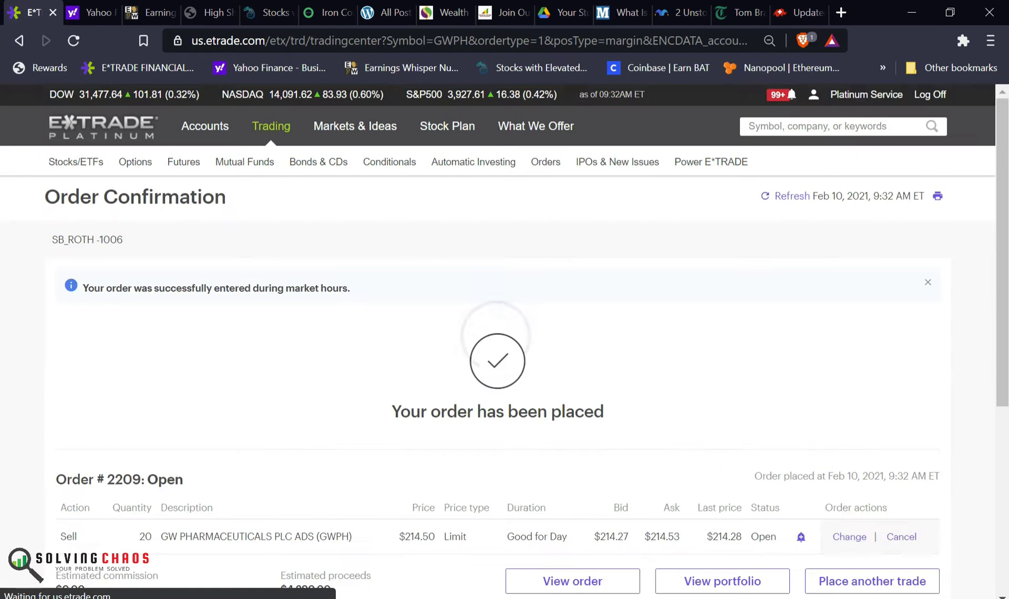
pyautogui.scroll(-2, 814, 476)
pyautogui.click(849, 419)
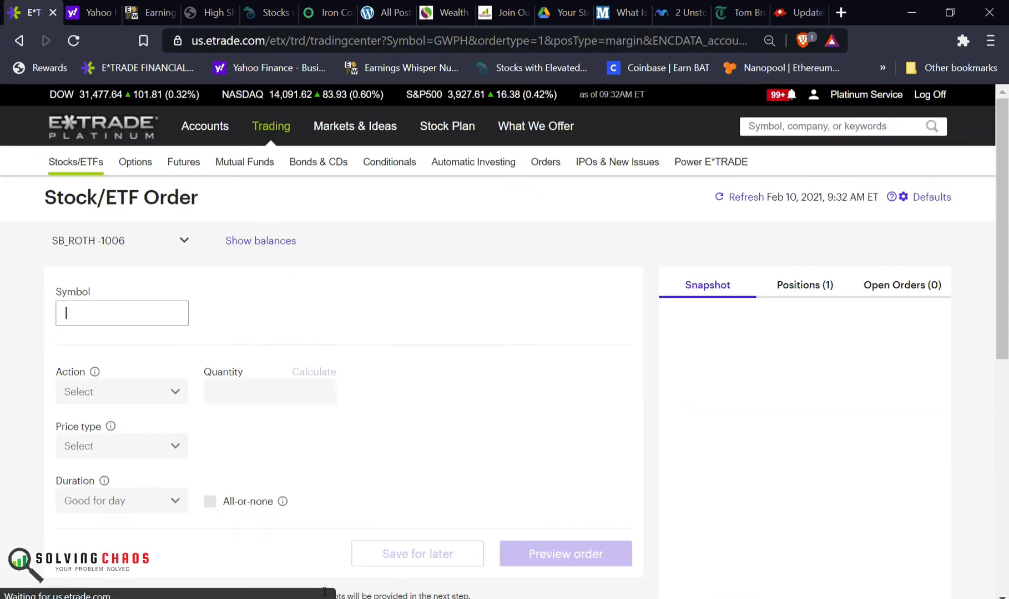
# Check open orders, then preview and place the market buy of 100 MJ shares
pyautogui.click(891, 286)
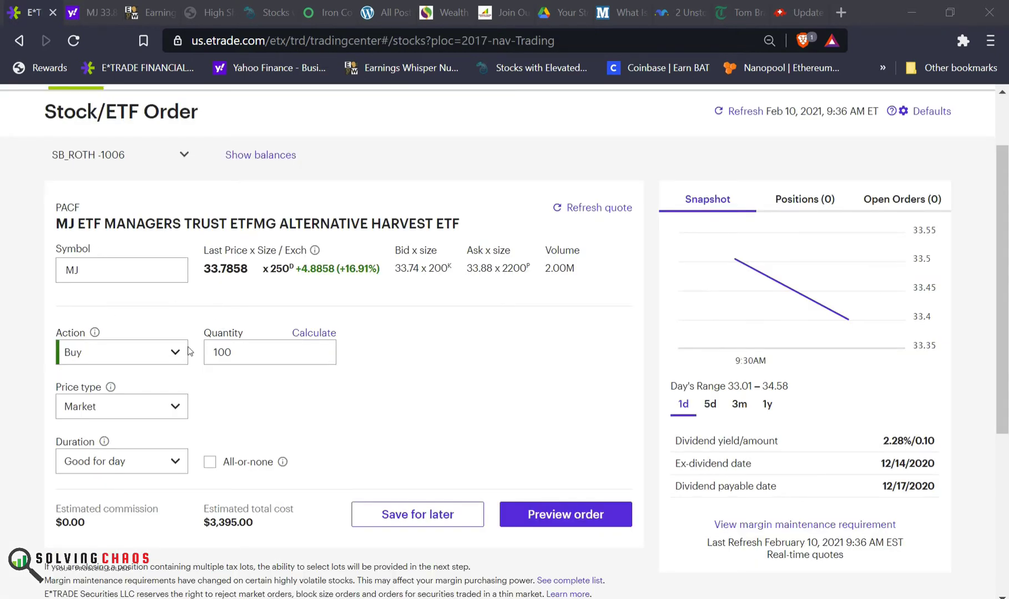
pyautogui.click(556, 513)
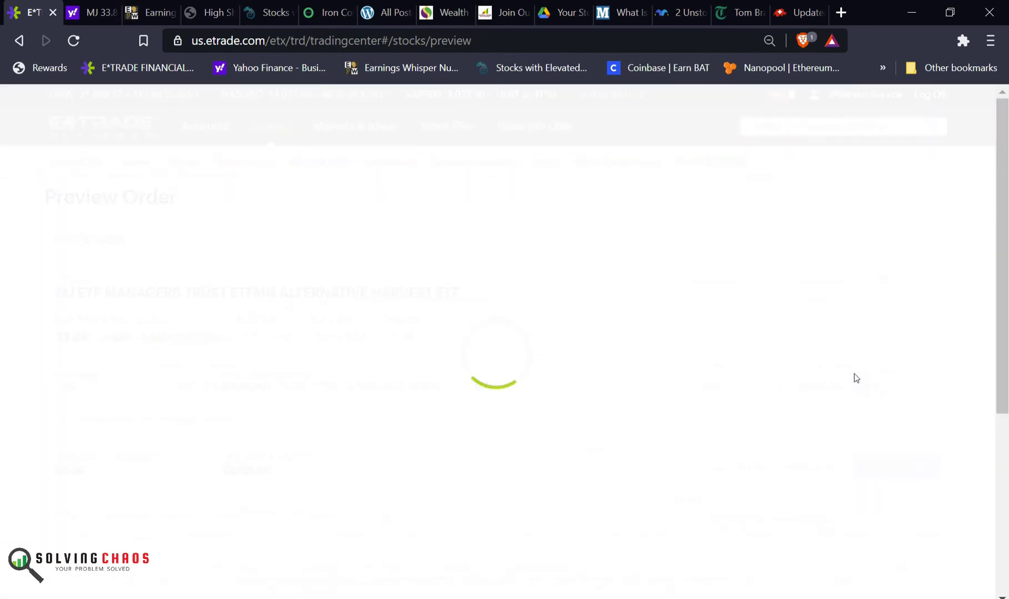
pyautogui.scroll(-1, 853, 377)
pyautogui.scroll(-2, 755, 347)
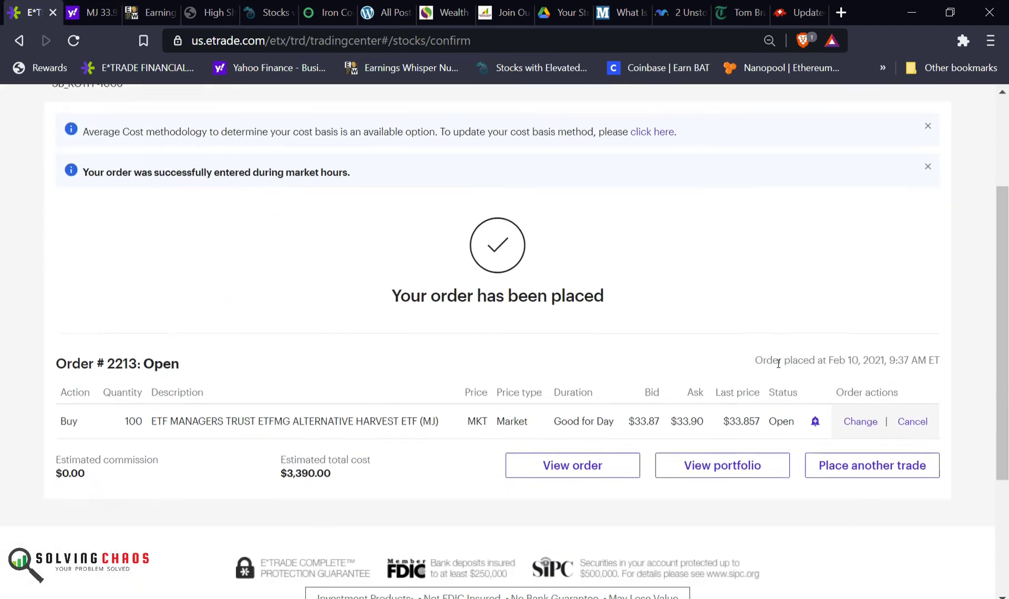
pyautogui.click(867, 452)
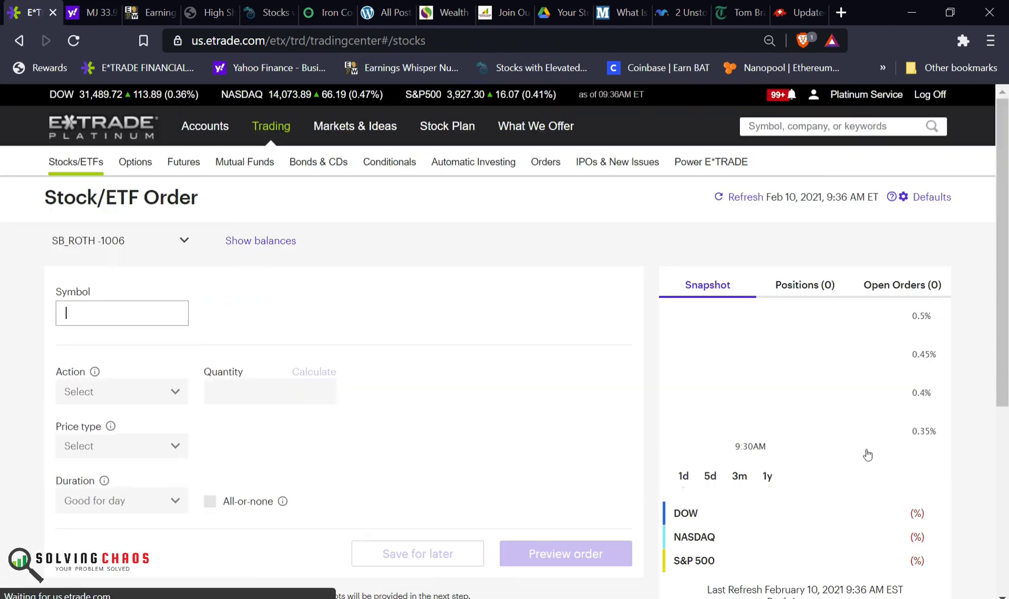
# Switch to an options order with the MJ ETF as the underlying symbol
pyautogui.click(916, 288)
pyautogui.click(790, 96)
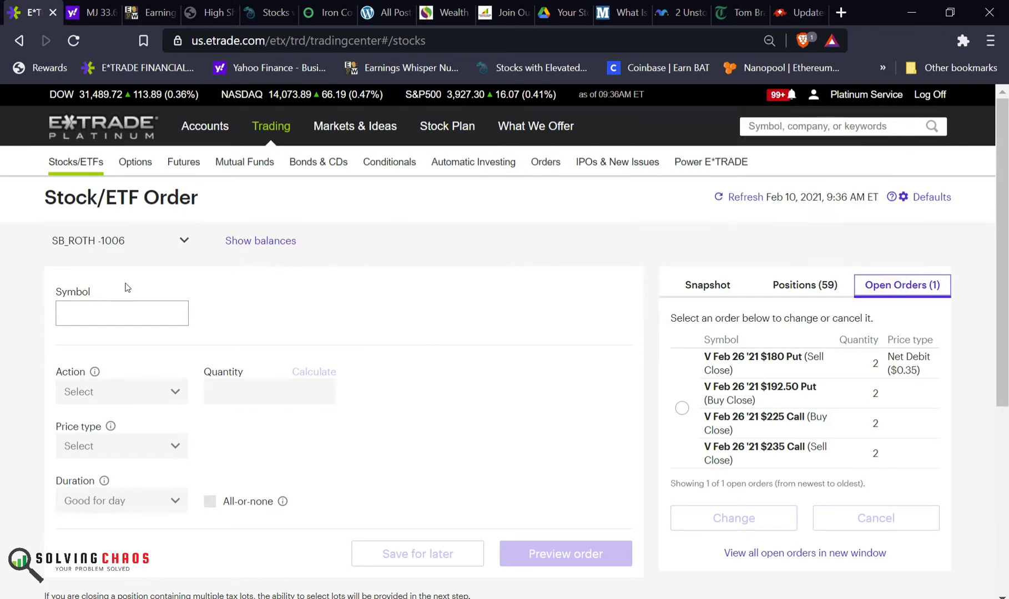
pyautogui.click(135, 161)
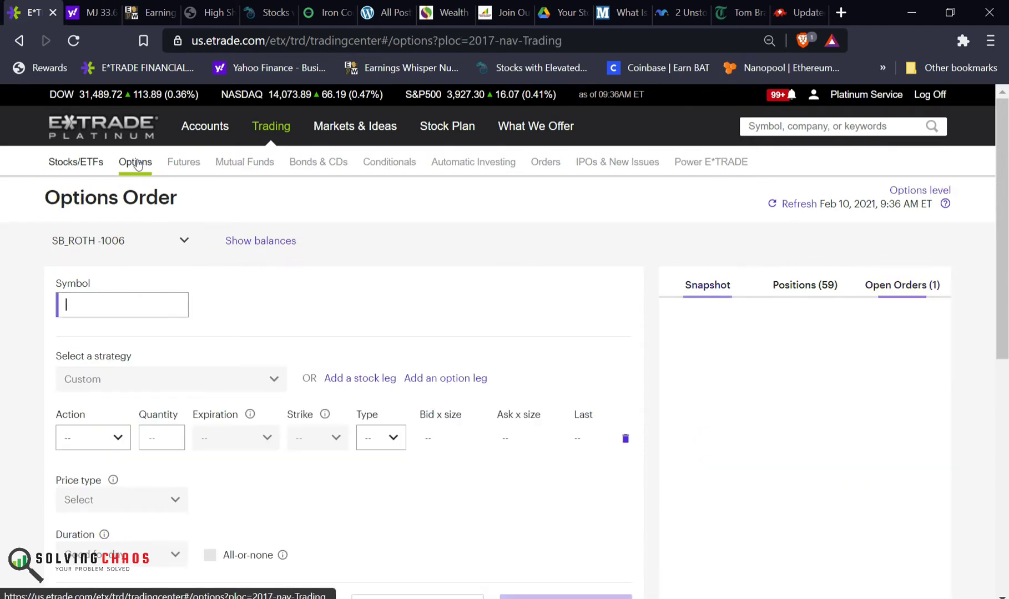
pyautogui.click(76, 303)
pyautogui.write('MJ')
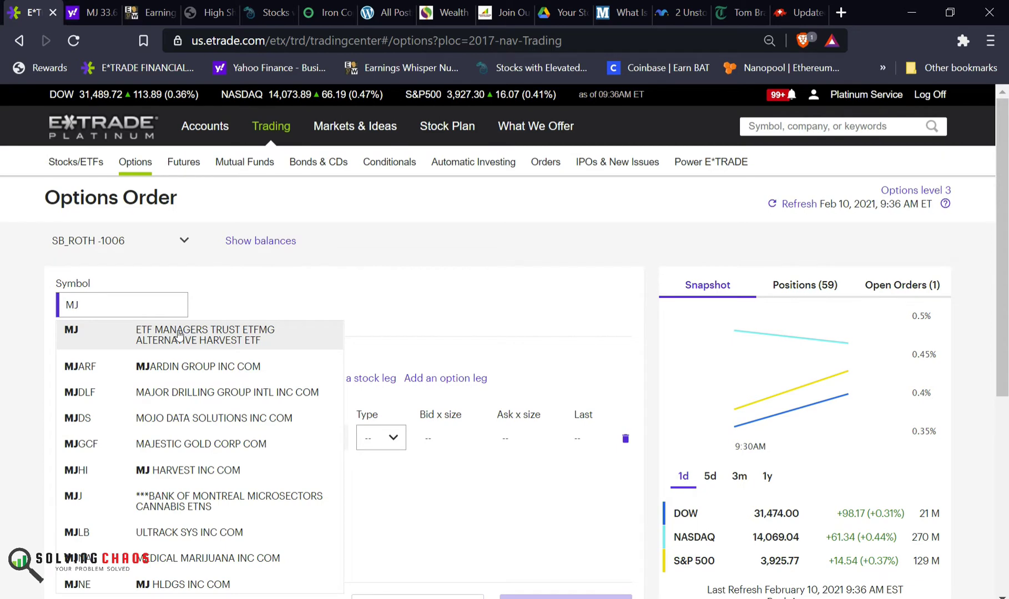
pyautogui.click(179, 333)
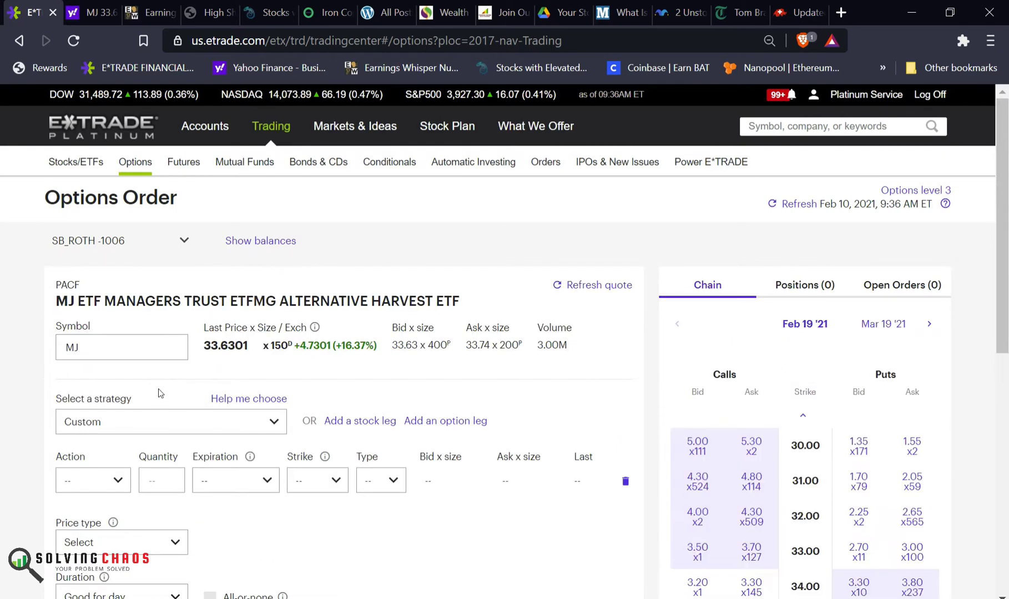
# Set a single Call leg to Sell Open, Feb 19 '21 expiration, strike 44
pyautogui.scroll(-2, 159, 395)
pyautogui.click(127, 339)
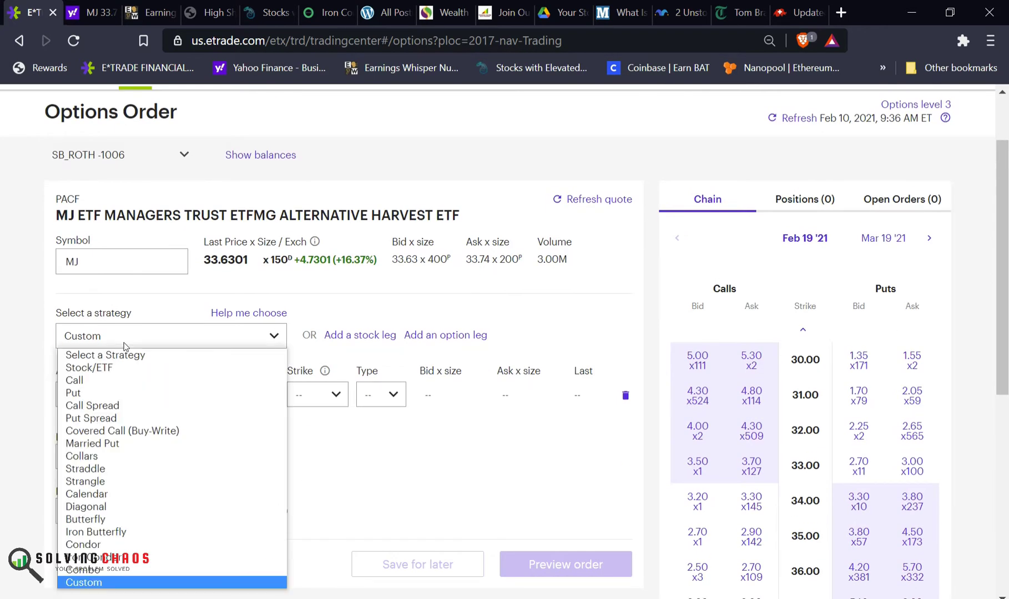
pyautogui.click(74, 380)
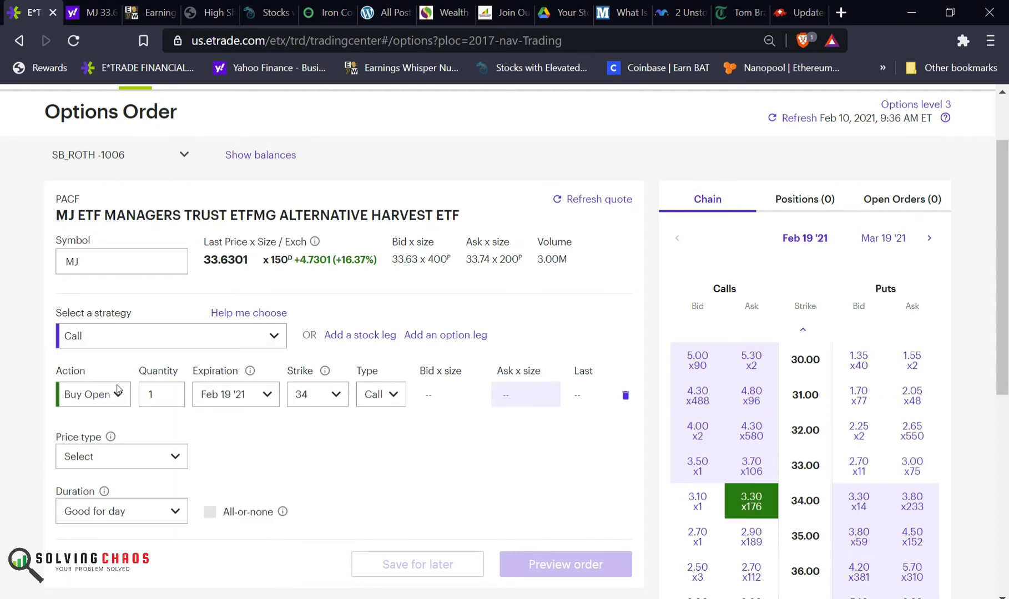
pyautogui.click(102, 402)
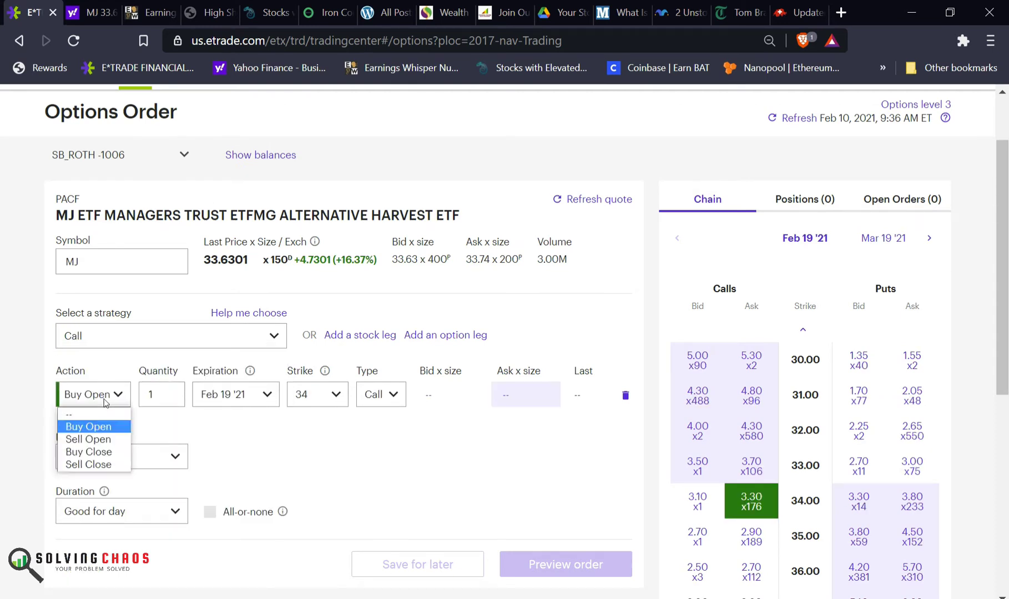
pyautogui.click(105, 436)
pyautogui.click(263, 399)
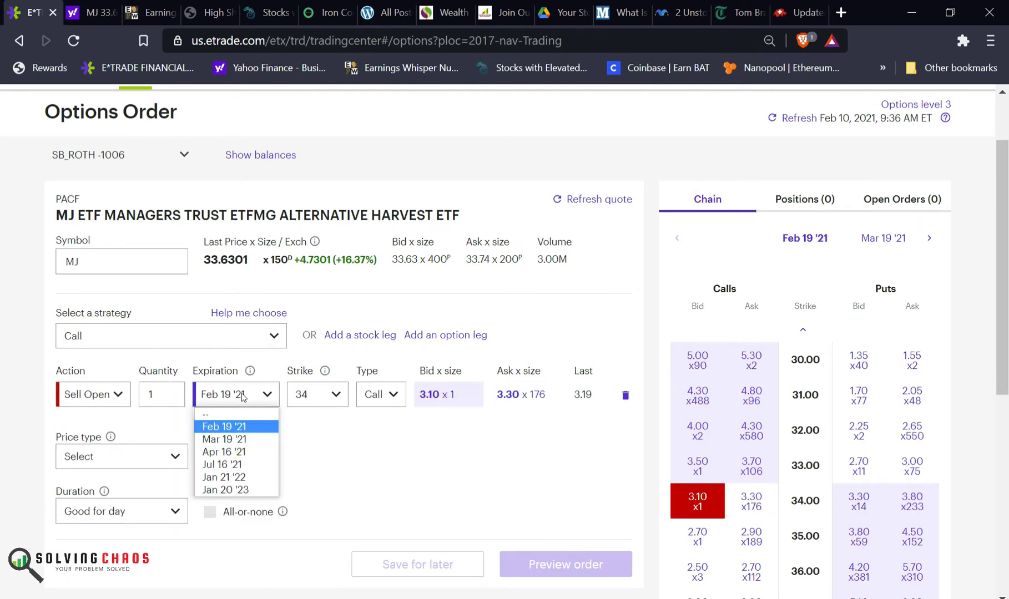
pyautogui.click(242, 399)
pyautogui.click(309, 400)
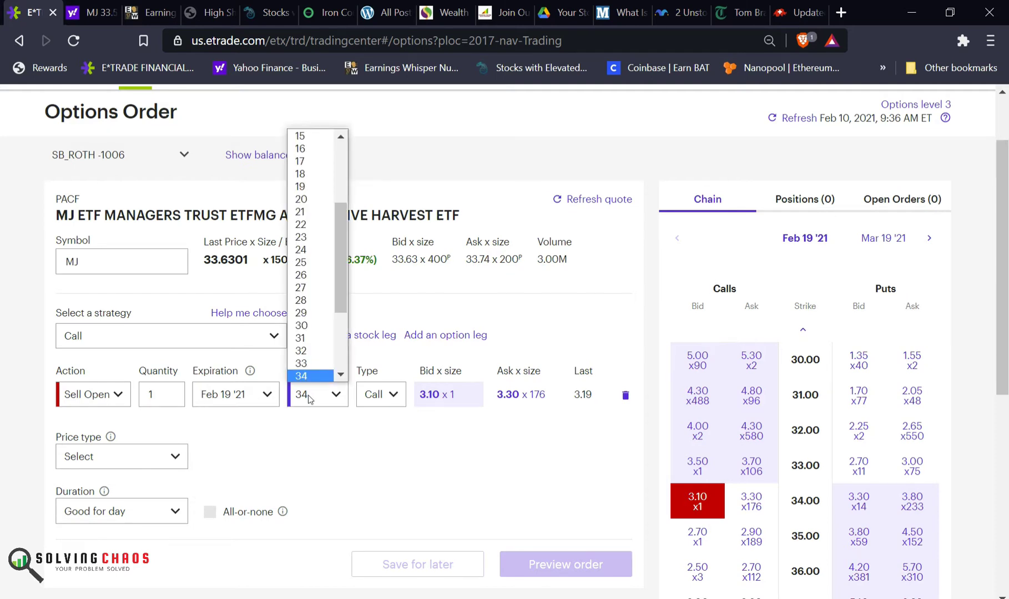
pyautogui.scroll(-3, 316, 361)
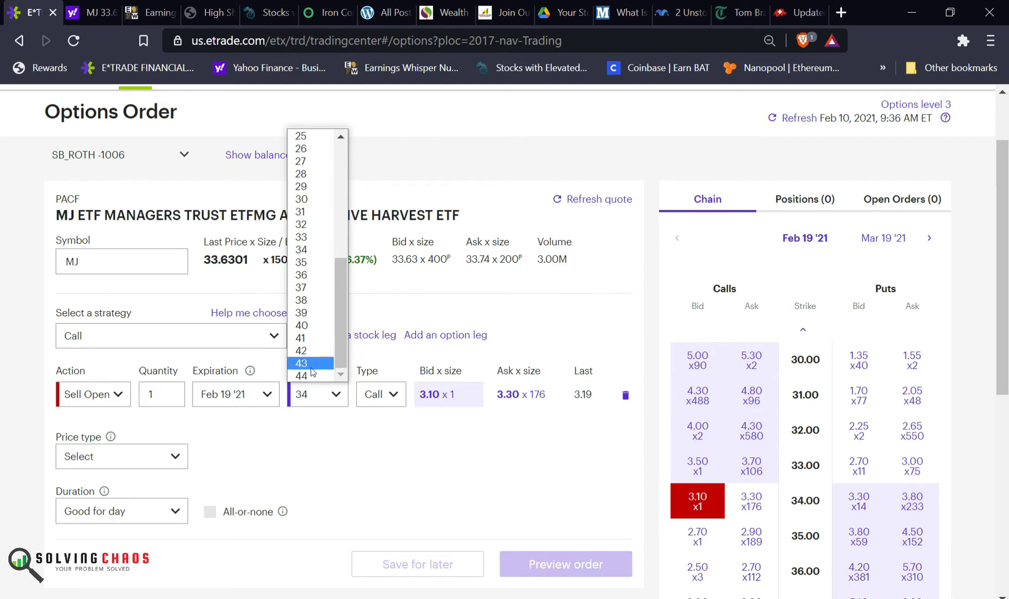
pyautogui.click(311, 373)
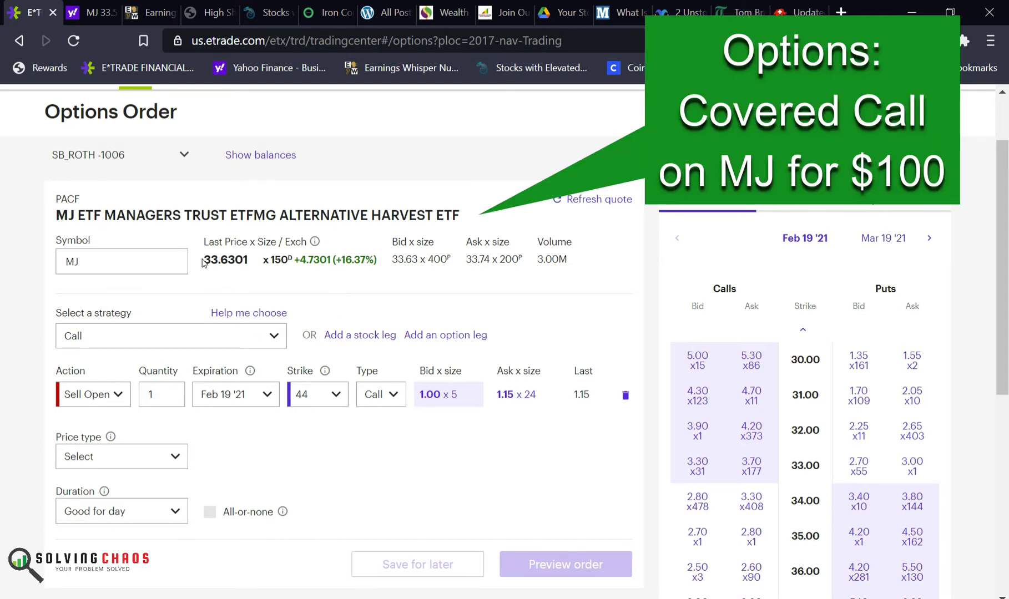
# Try the 42 strike with the Mar 19 '21 and Apr 16 '21 expirations
pyautogui.click(337, 395)
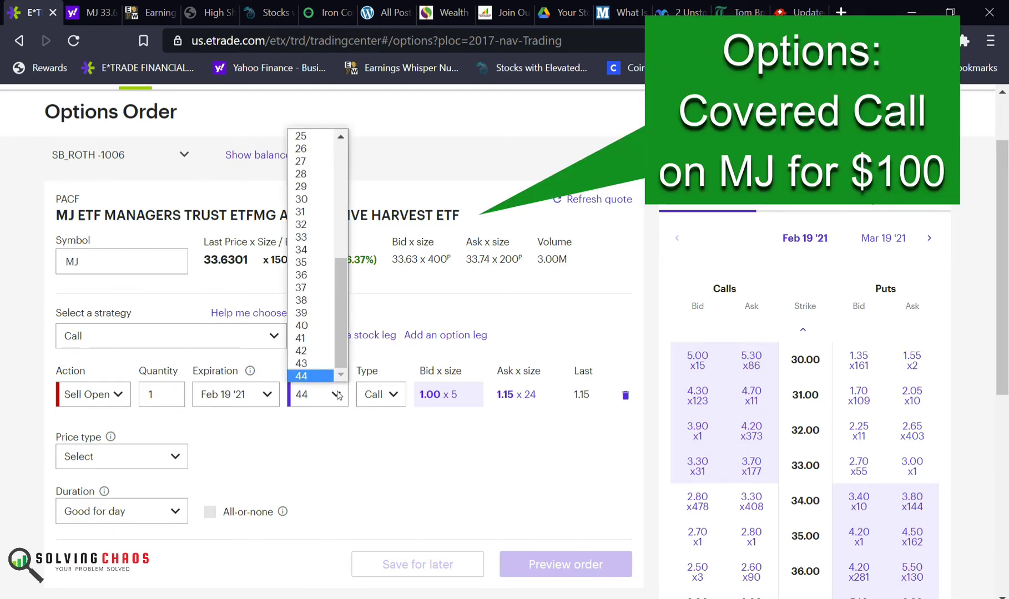
pyautogui.click(306, 354)
pyautogui.click(232, 400)
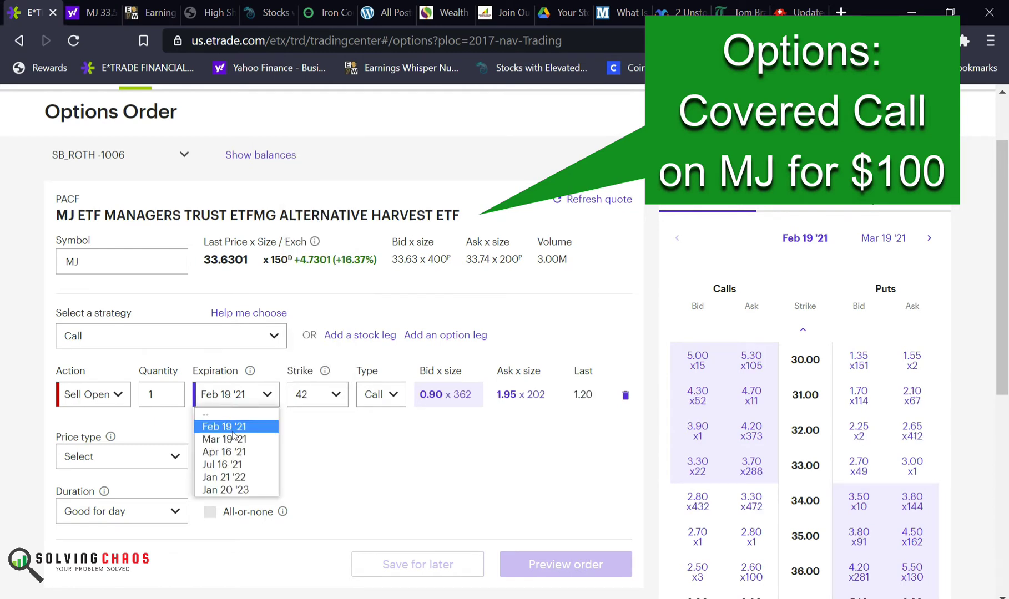
pyautogui.click(233, 439)
pyautogui.click(336, 394)
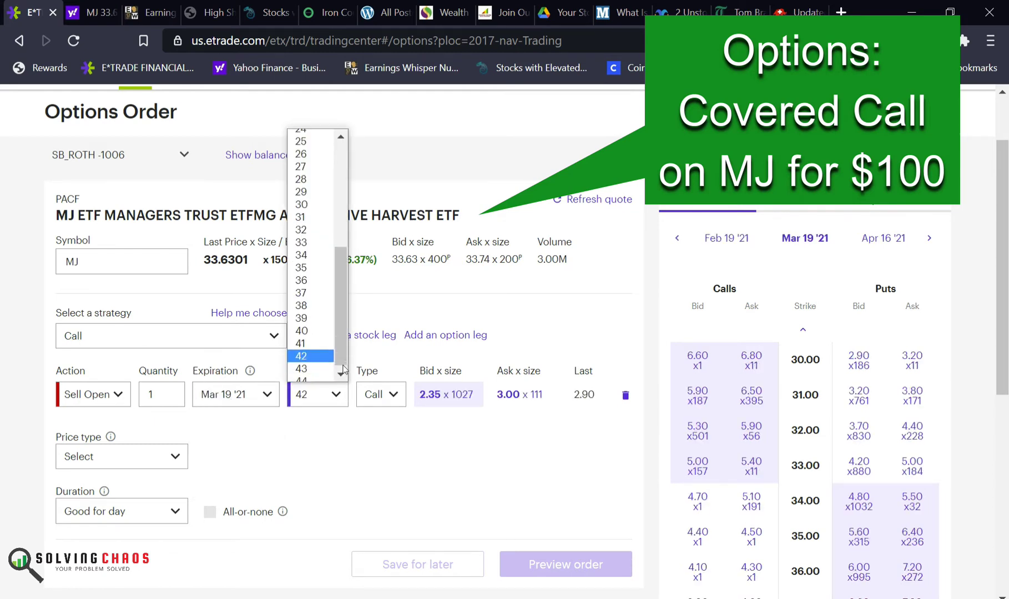
pyautogui.click(252, 404)
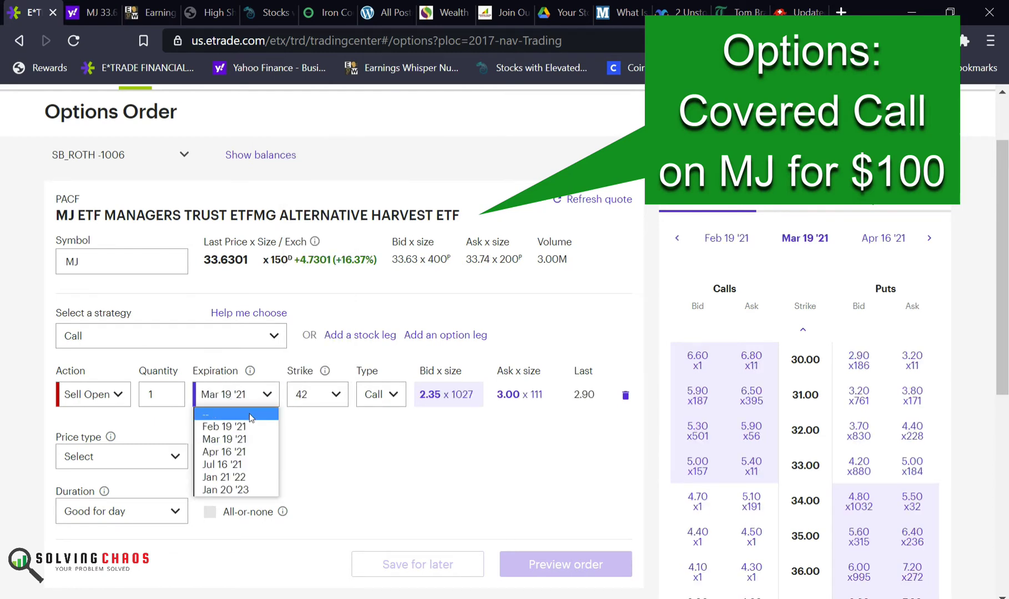
pyautogui.click(255, 452)
pyautogui.click(333, 394)
pyautogui.click(244, 395)
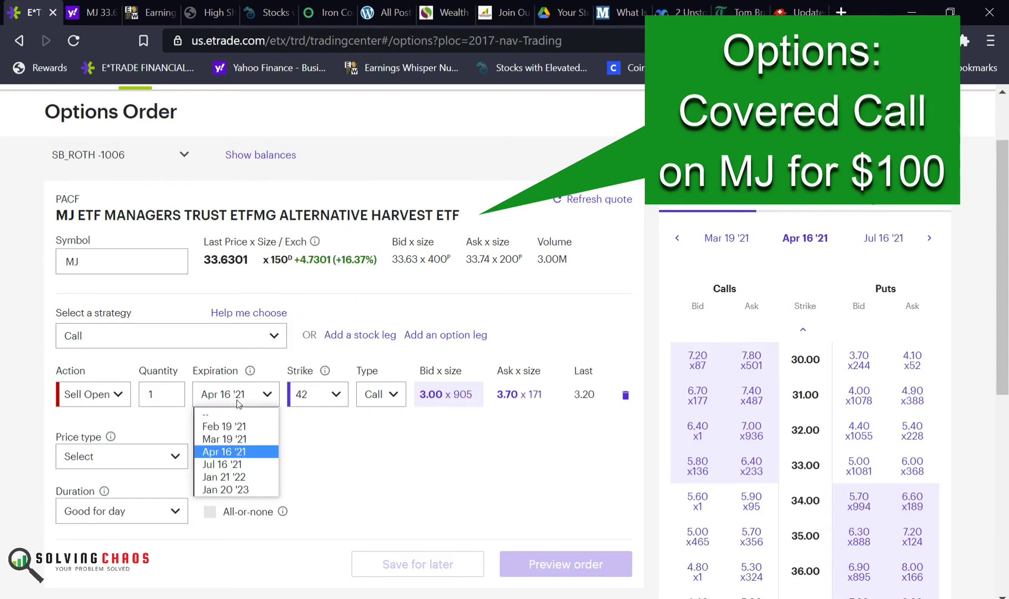
pyautogui.click(255, 455)
pyautogui.click(319, 395)
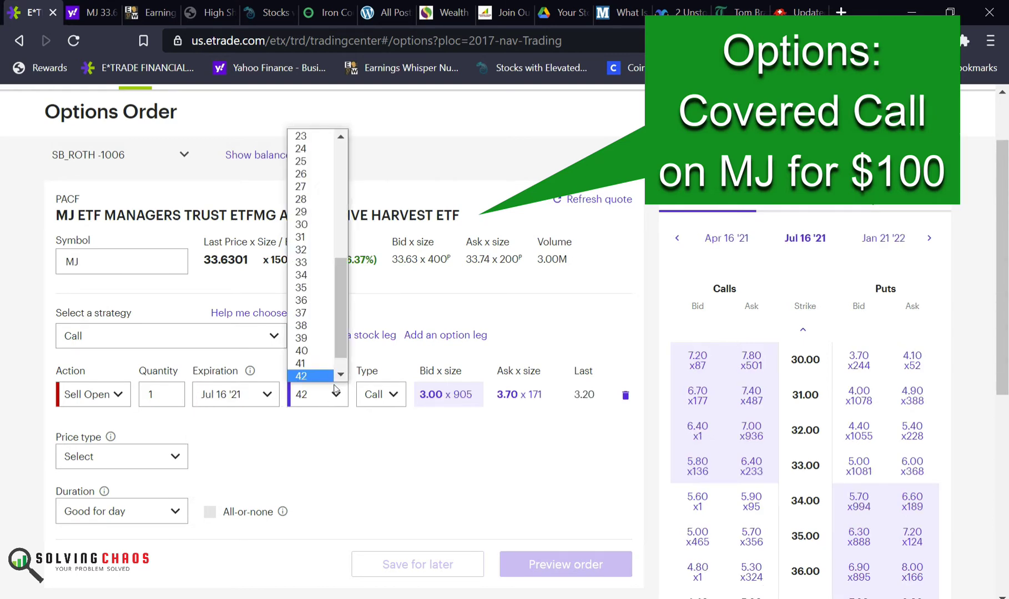
pyautogui.scroll(-1, 339, 374)
# Return to Feb 19 '21, compare strikes 41 and 44, refresh the quote, and choose 43
pyautogui.click(248, 396)
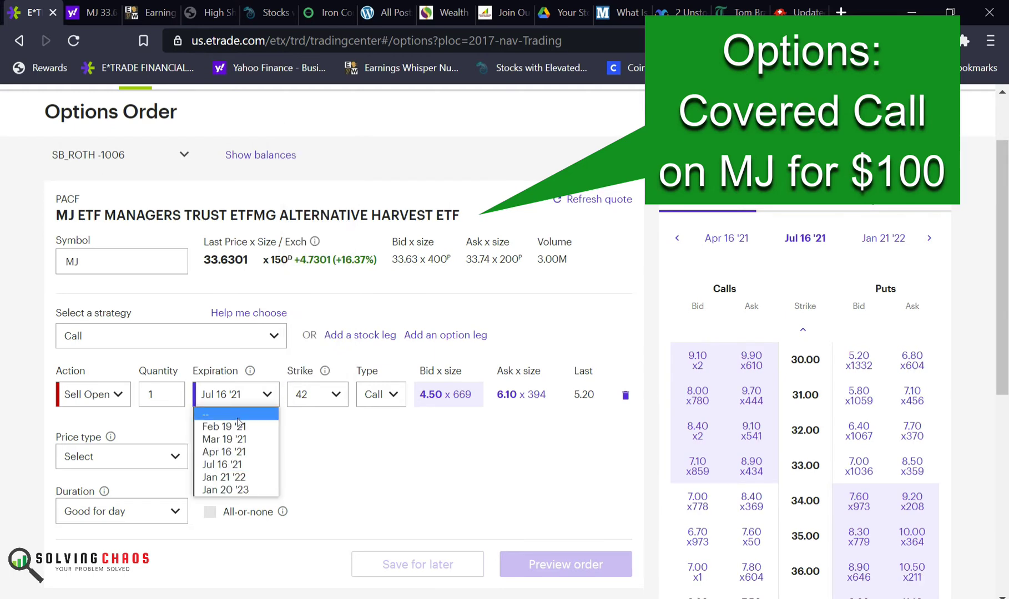
pyautogui.click(236, 423)
pyautogui.click(344, 395)
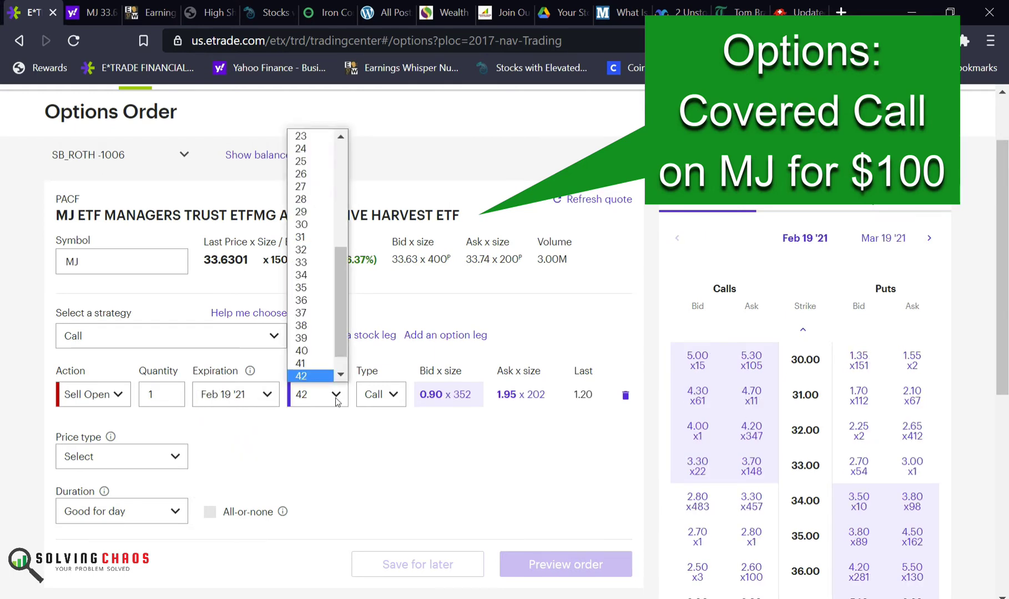
pyautogui.click(312, 364)
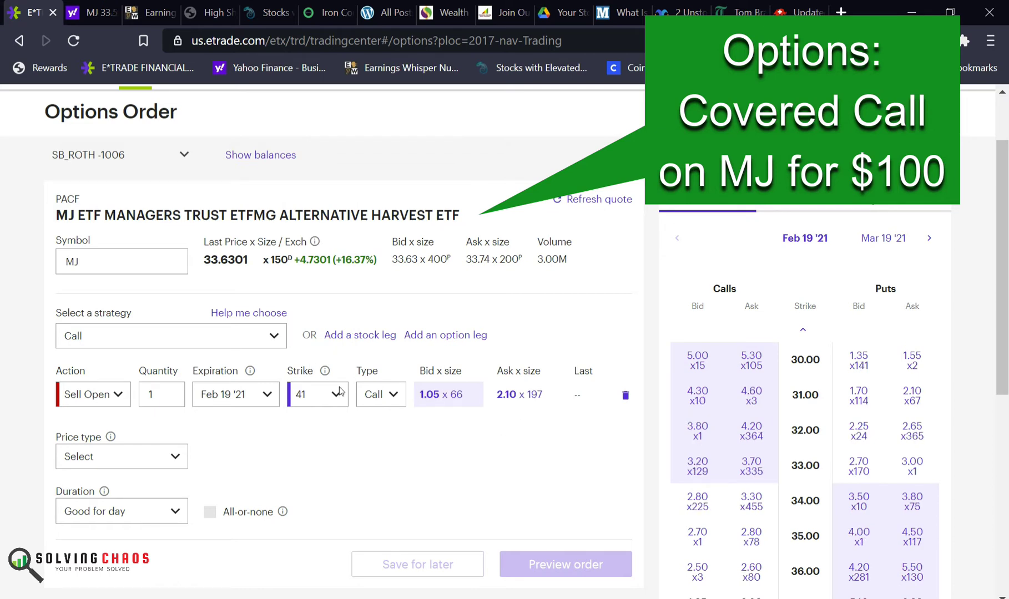
pyautogui.click(326, 398)
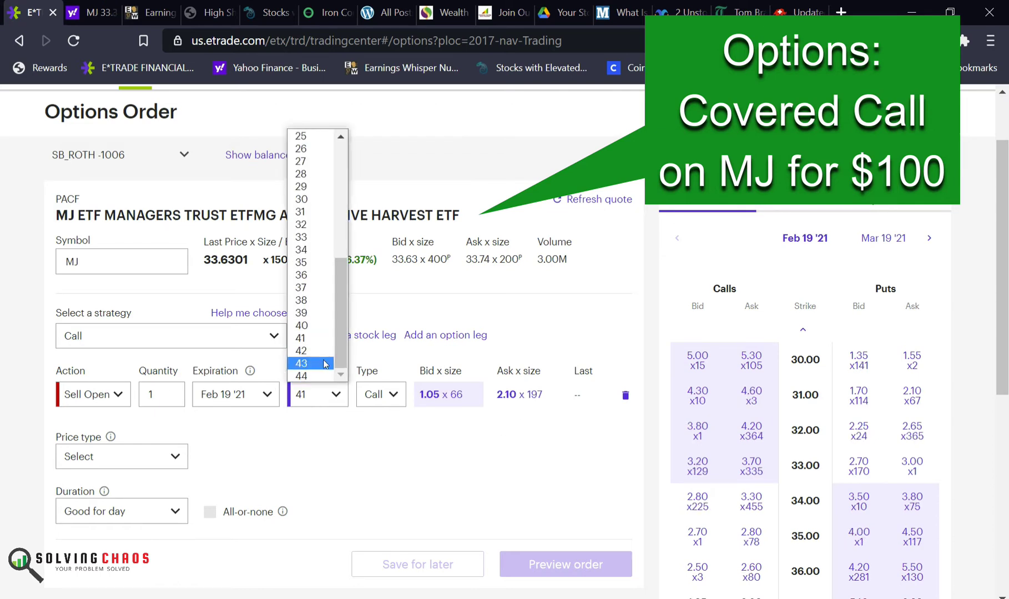
pyautogui.click(313, 376)
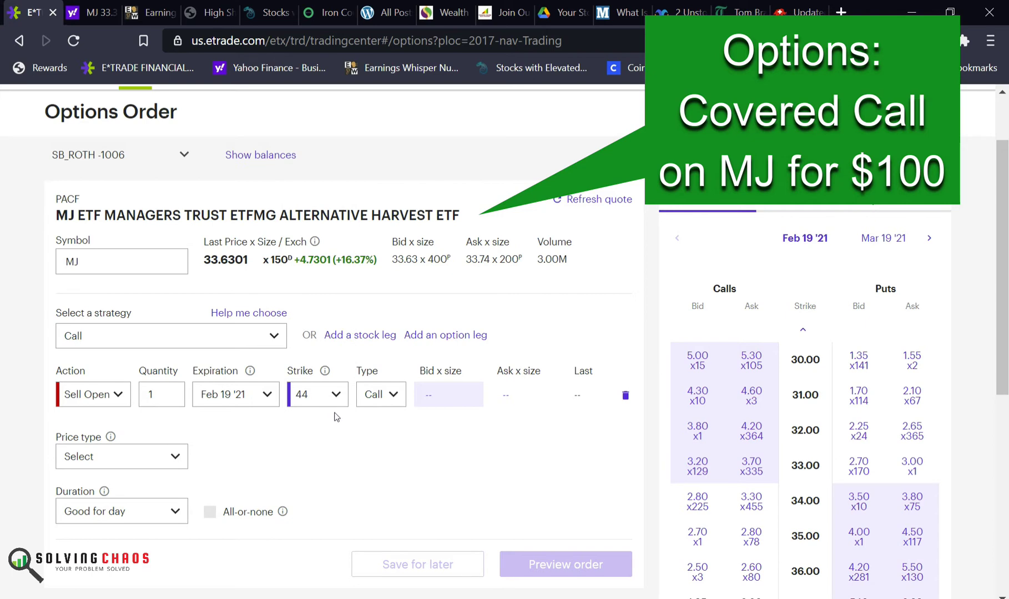
pyautogui.click(592, 199)
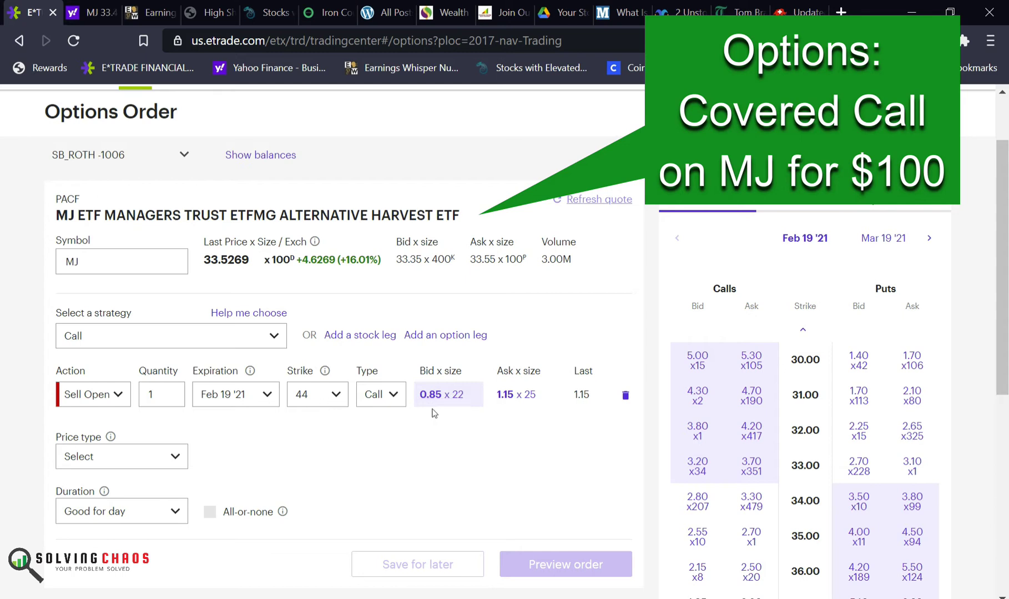
pyautogui.click(316, 404)
pyautogui.click(315, 365)
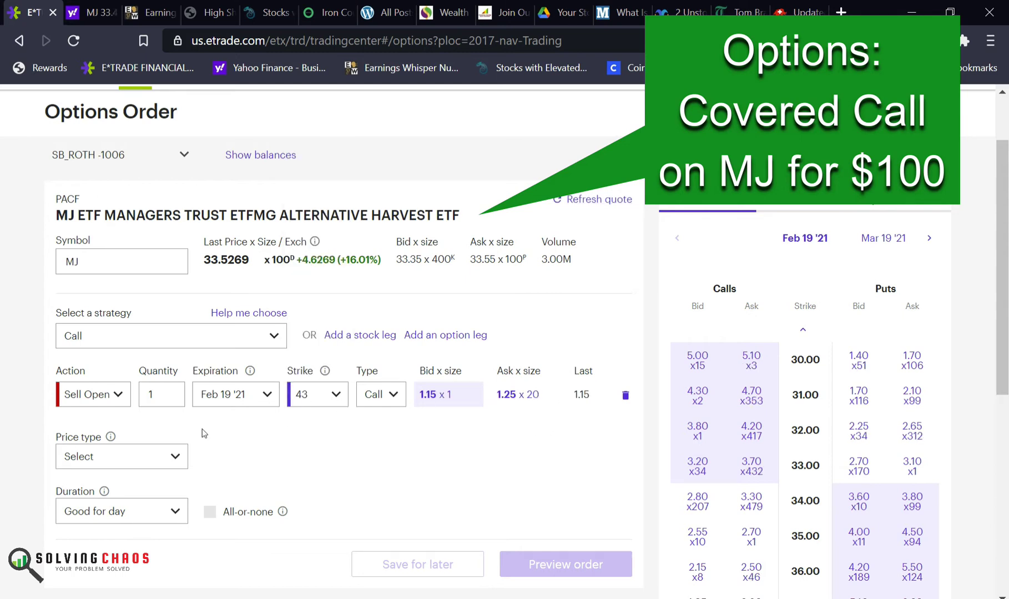
# Price the MJ call as a $1.20 limit order, good for 60 days
pyautogui.click(103, 460)
pyautogui.click(111, 498)
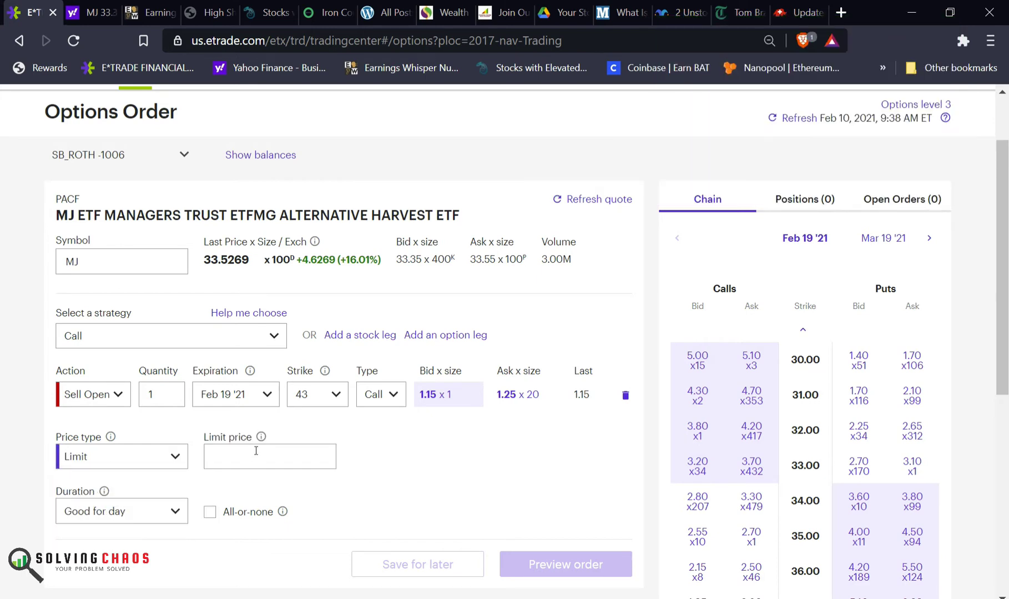
pyautogui.click(248, 458)
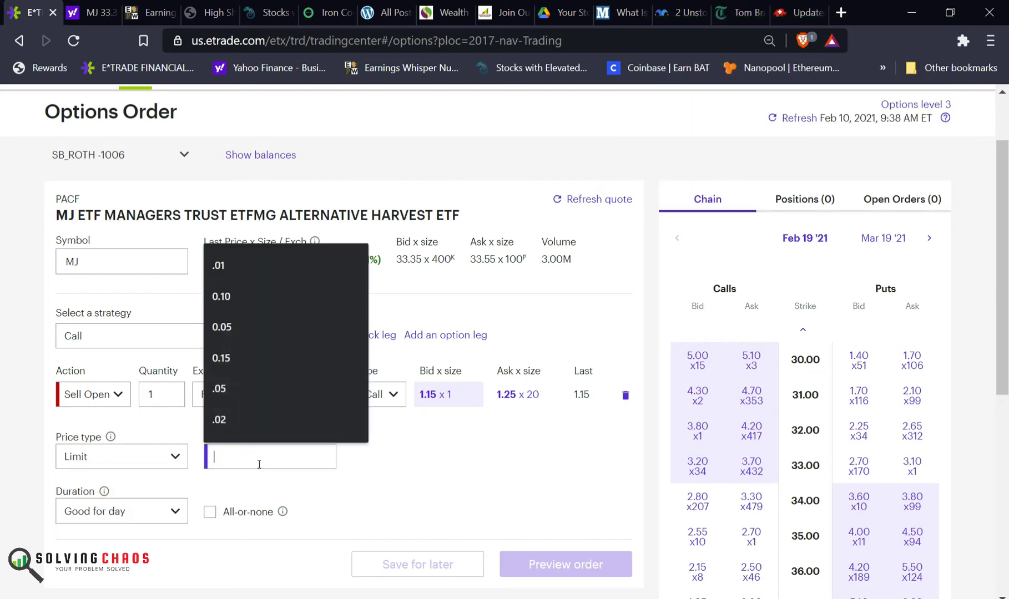
pyautogui.write('1.2')
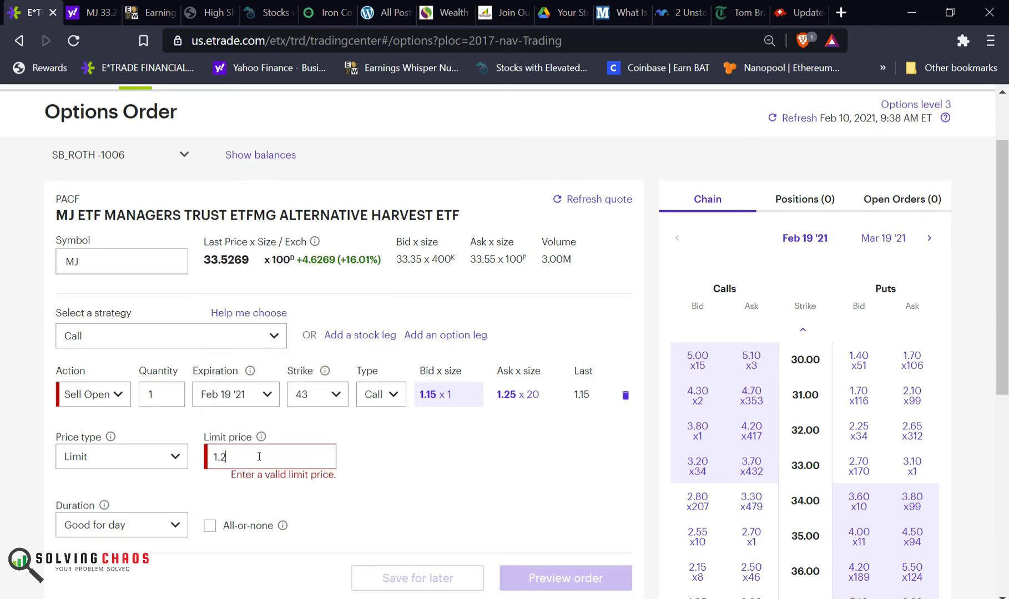
pyautogui.click(152, 527)
pyautogui.click(127, 511)
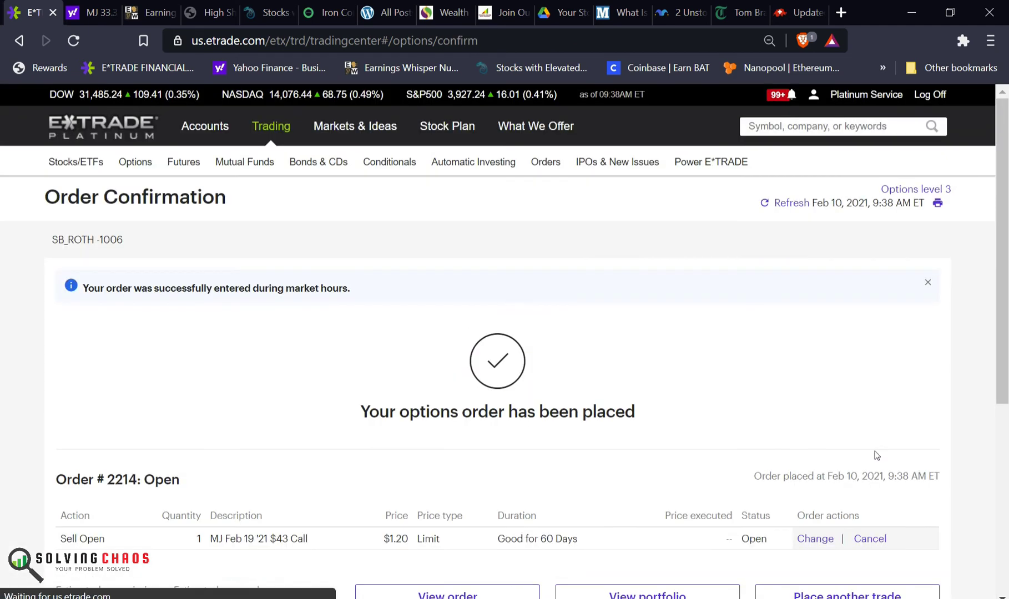
pyautogui.scroll(-2, 876, 453)
# Revise the open MJ Feb 19 '21 $43 call order to a $1.10 limit and place it again
pyautogui.click(853, 512)
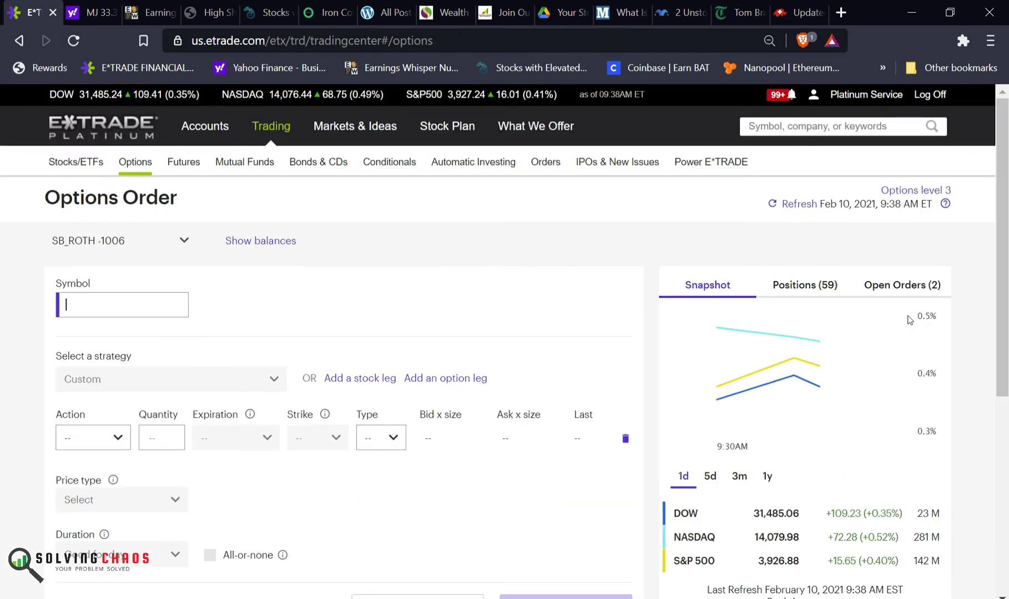
pyautogui.click(907, 293)
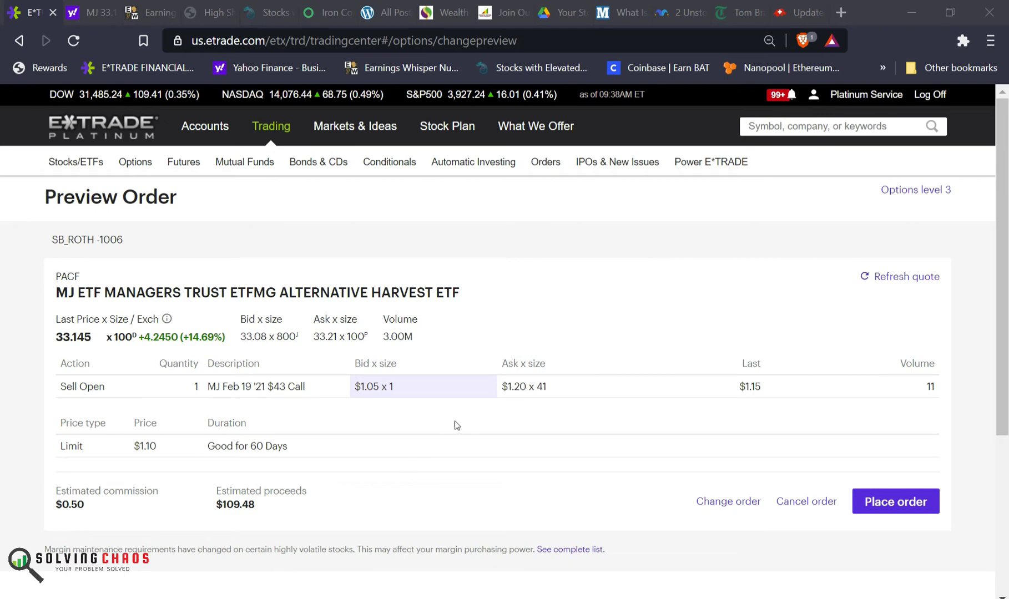
pyautogui.click(895, 501)
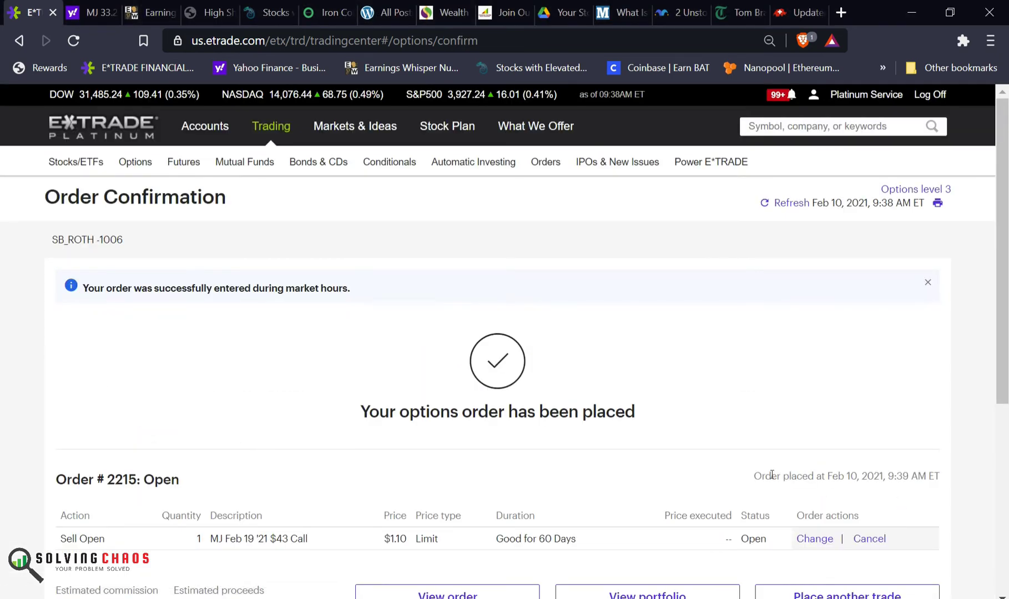
pyautogui.scroll(-1, 788, 534)
pyautogui.scroll(-4, 788, 534)
# Review the open orders and order alerts, which show the earlier MJ $43 call cancelled
pyautogui.click(839, 439)
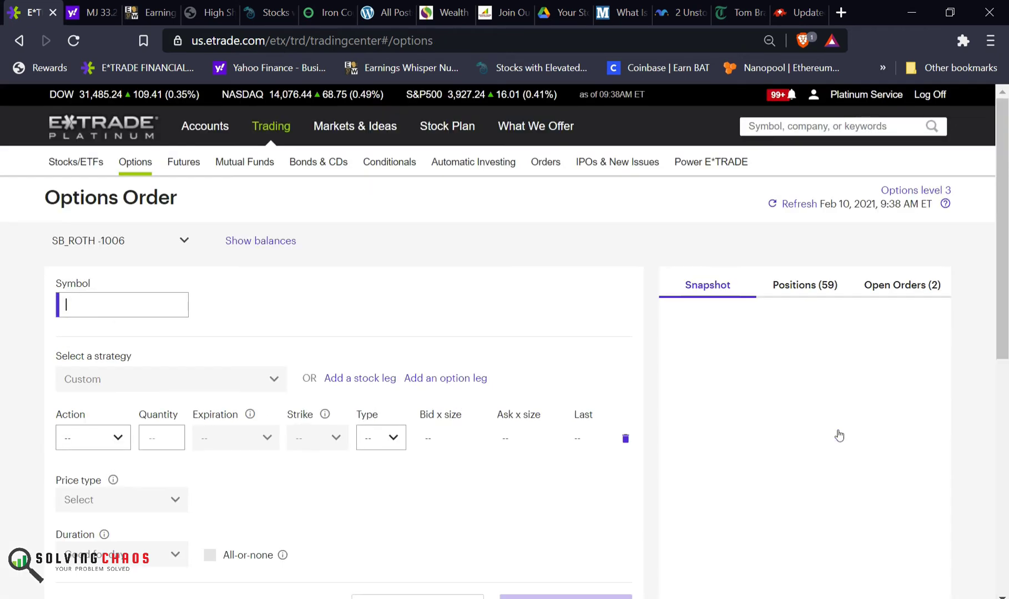
pyautogui.click(888, 286)
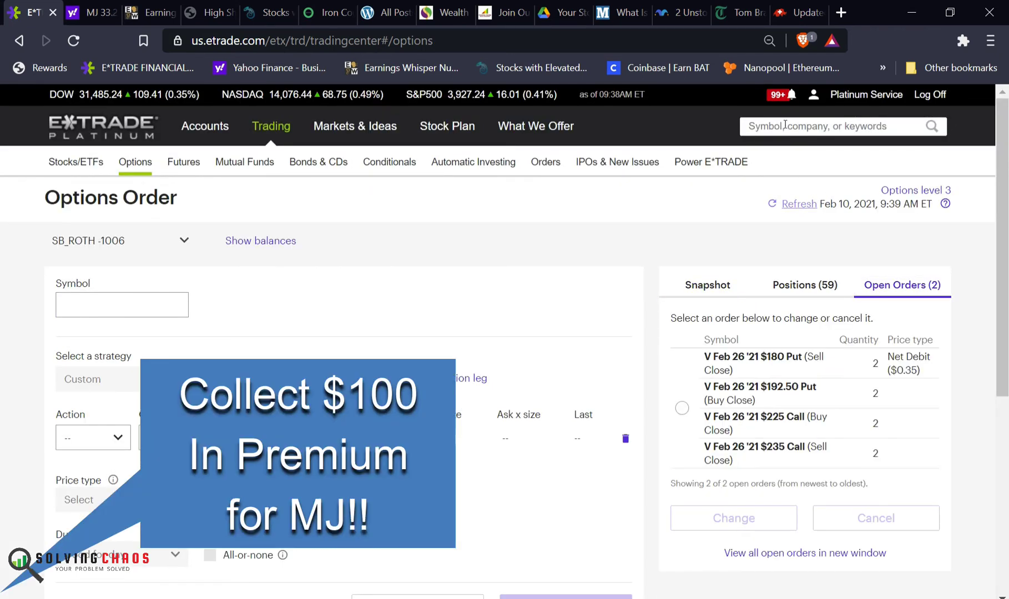
pyautogui.click(787, 95)
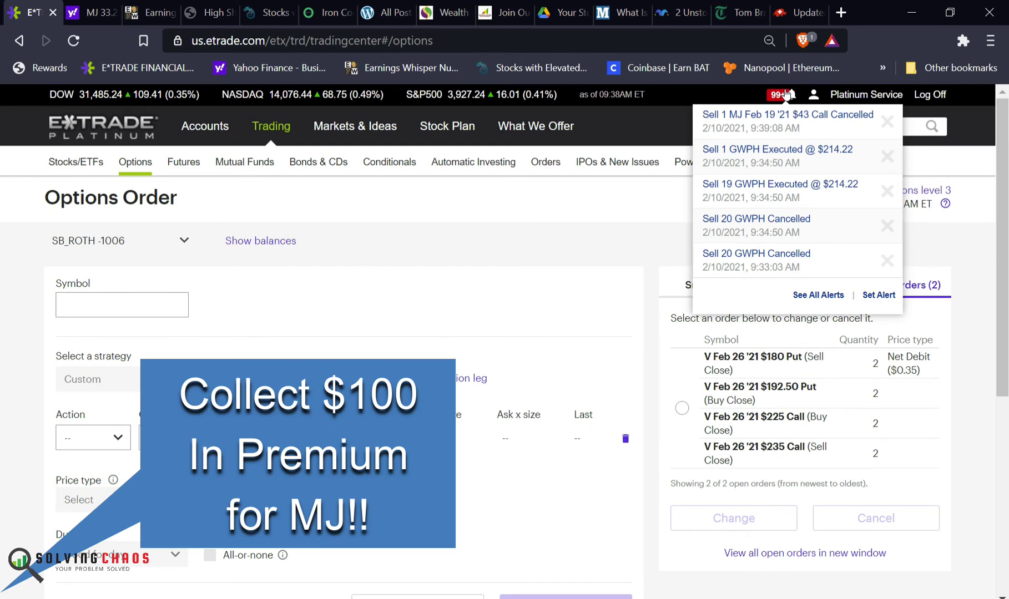
pyautogui.click(456, 315)
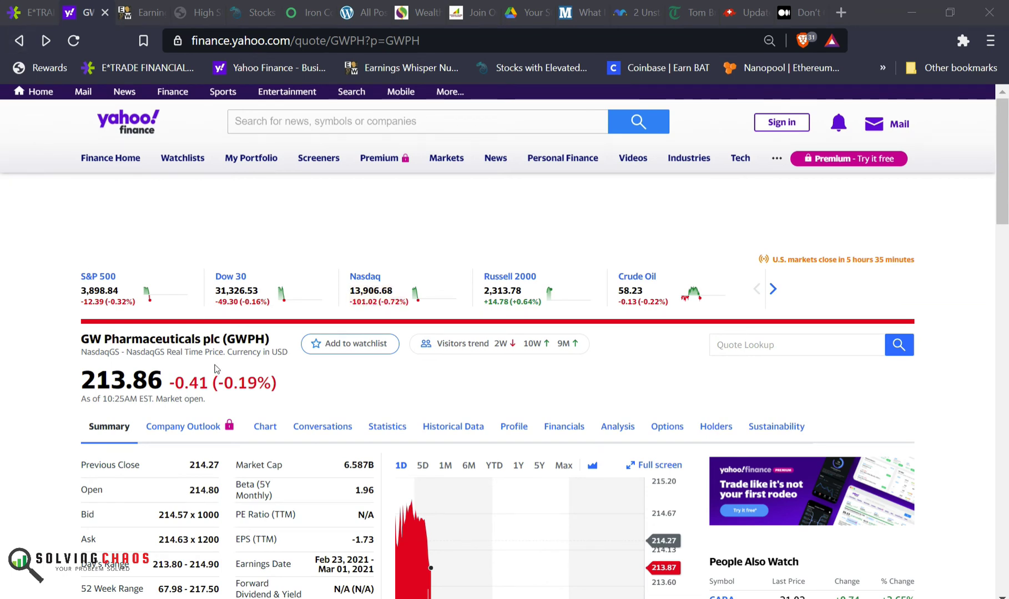
# From Yahoo Finance home, open the MJ quote and check its top holdings through GW Pharmaceuticals (7.57%)
pyautogui.click(119, 156)
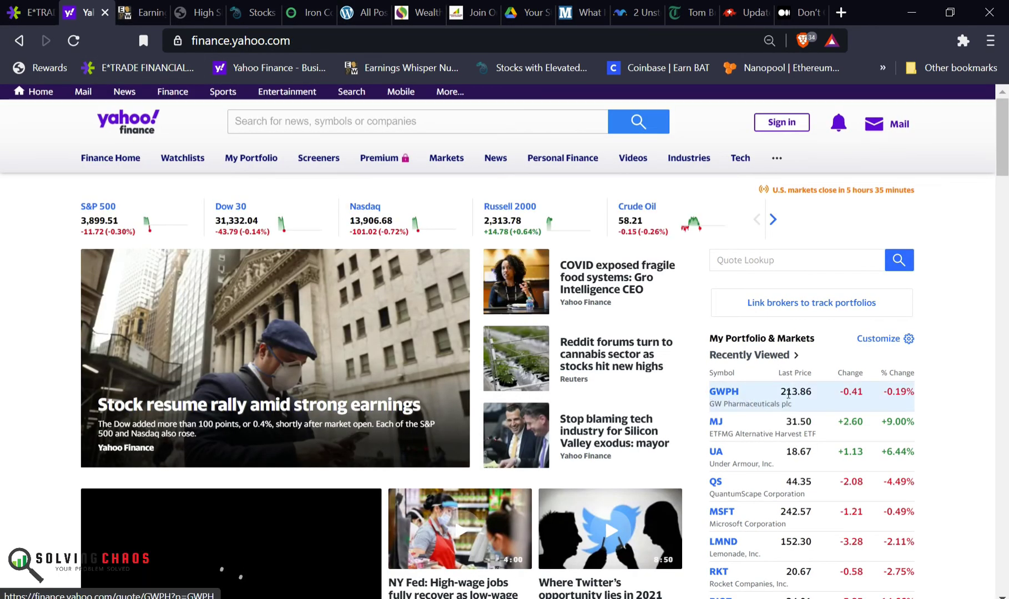
pyautogui.click(716, 426)
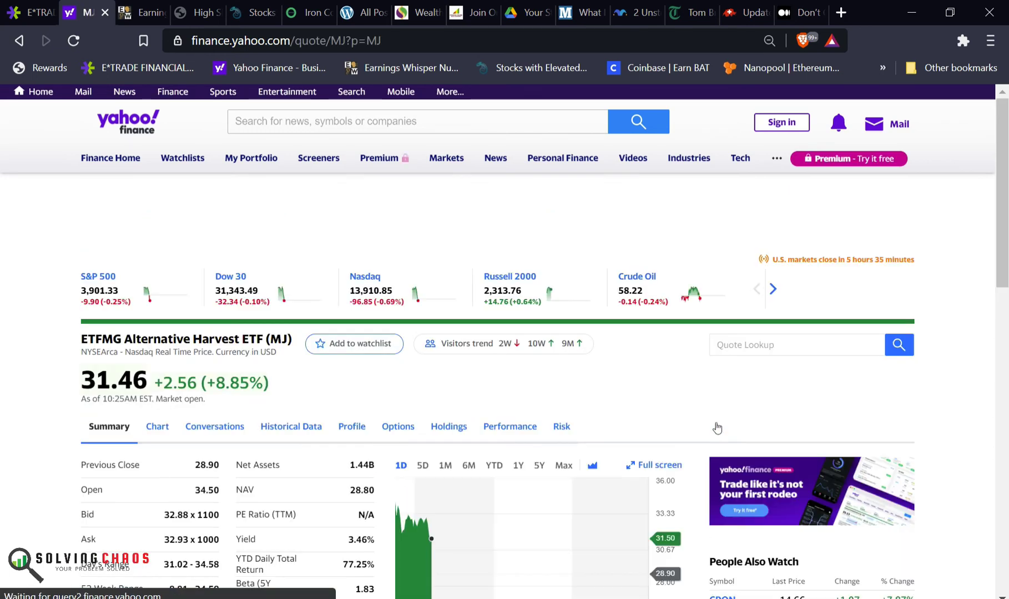
pyautogui.scroll(-10, 139, 351)
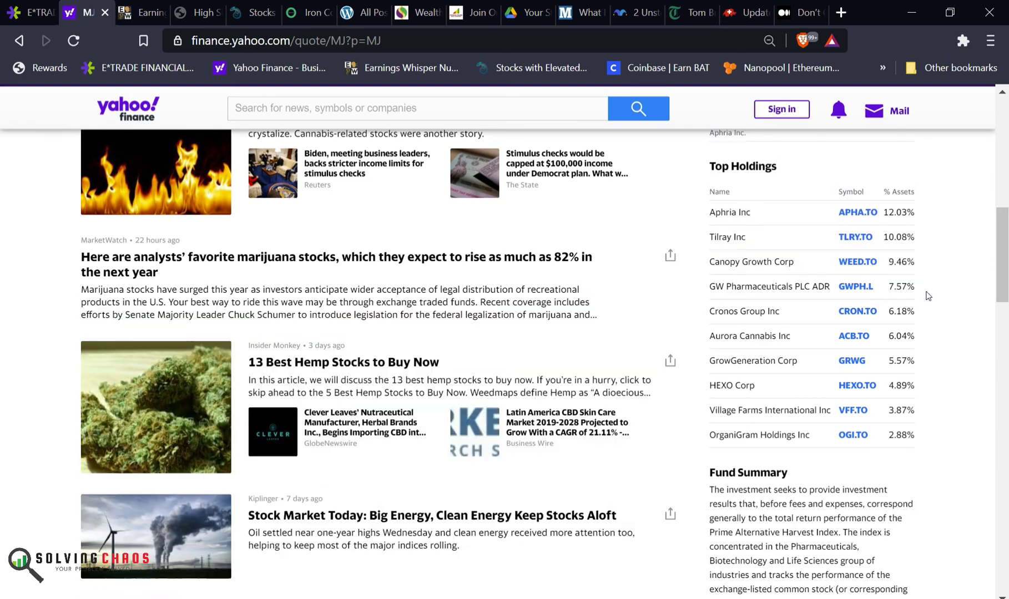
pyautogui.moveTo(934, 292); pyautogui.dragTo(833, 286)
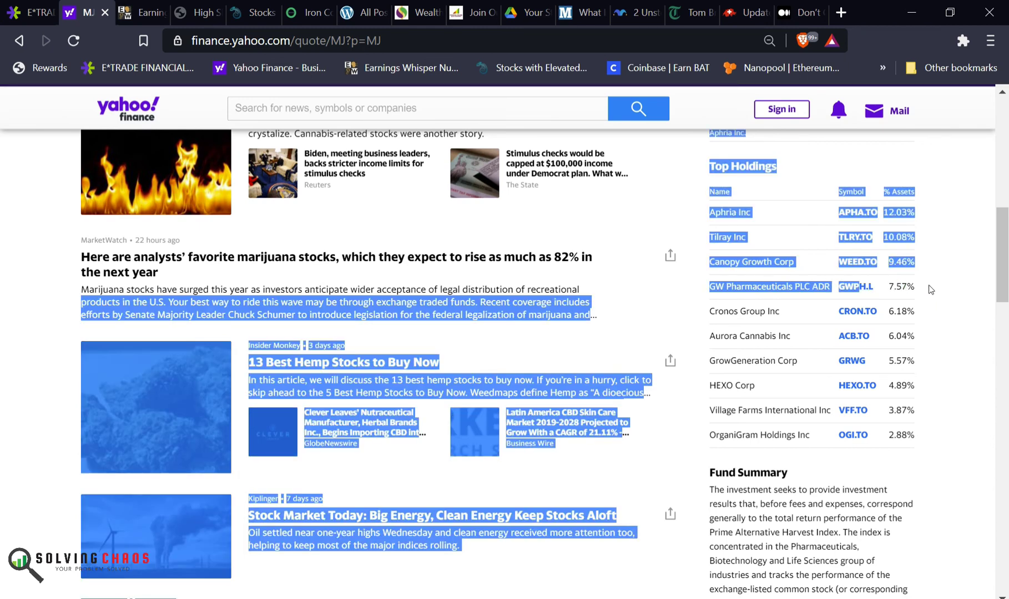
pyautogui.click(833, 286)
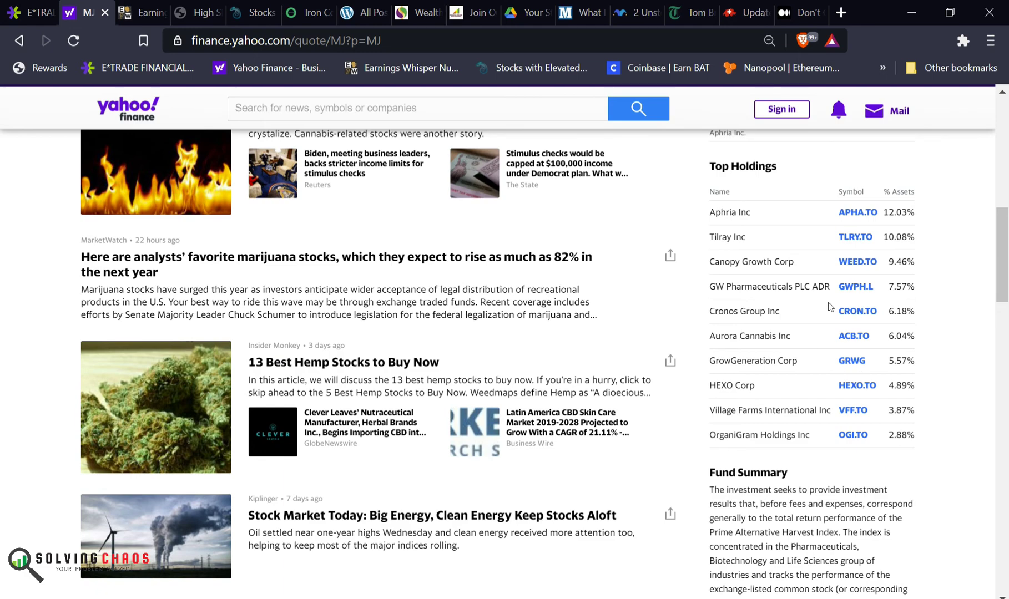
pyautogui.scroll(15, 798, 409)
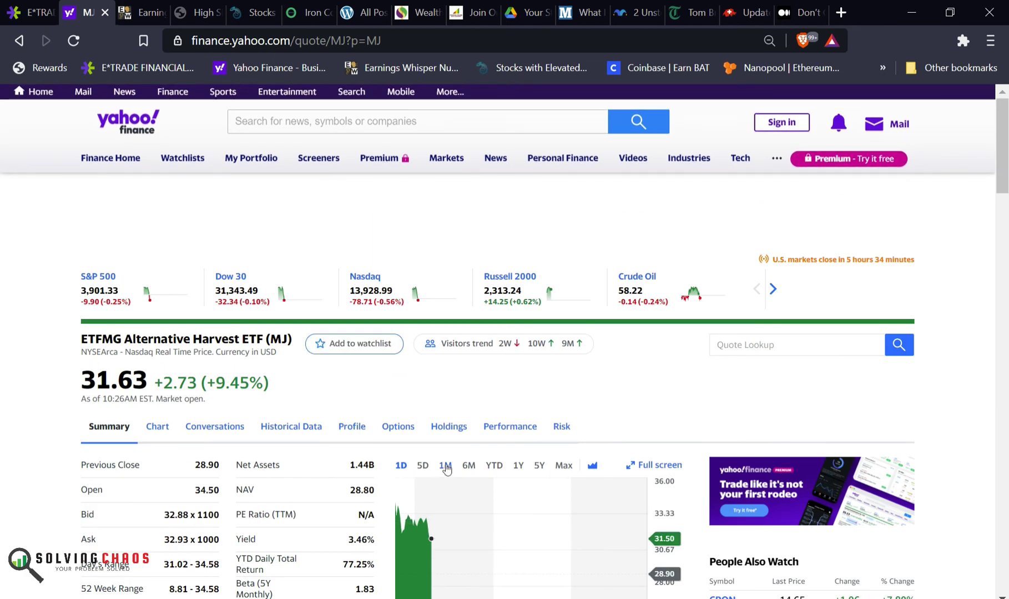
# Set the MJ chart to 1M and highlight the current price of 31.58
pyautogui.click(446, 466)
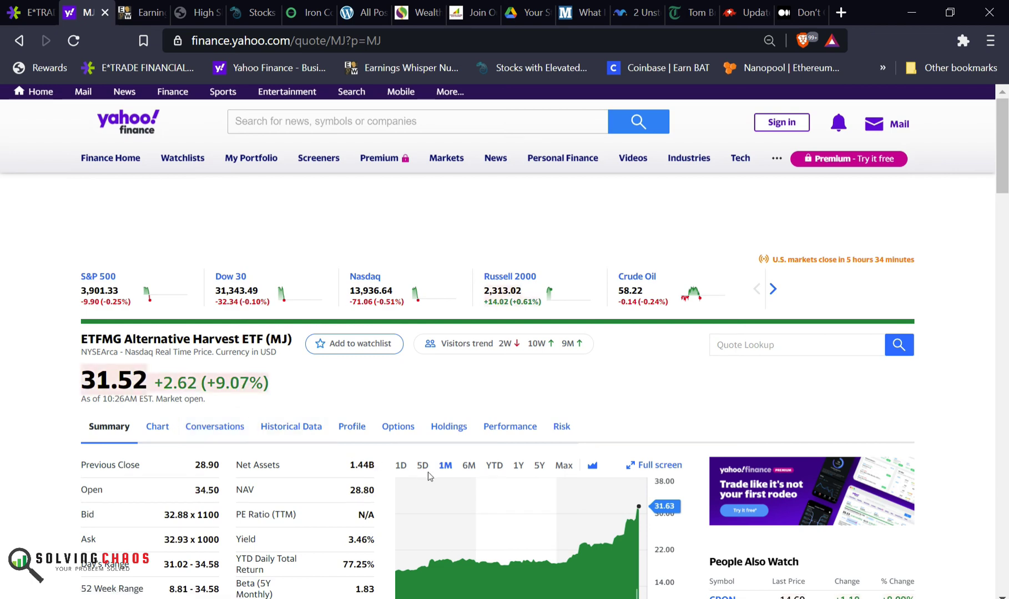
pyautogui.scroll(-2, 454, 489)
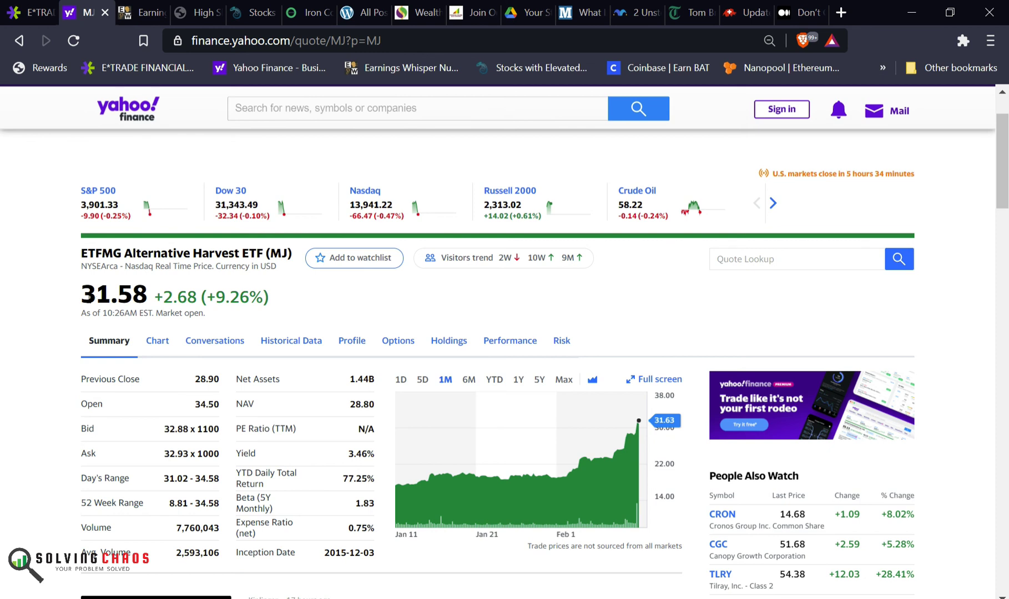
pyautogui.moveTo(84, 298); pyautogui.dragTo(151, 306)
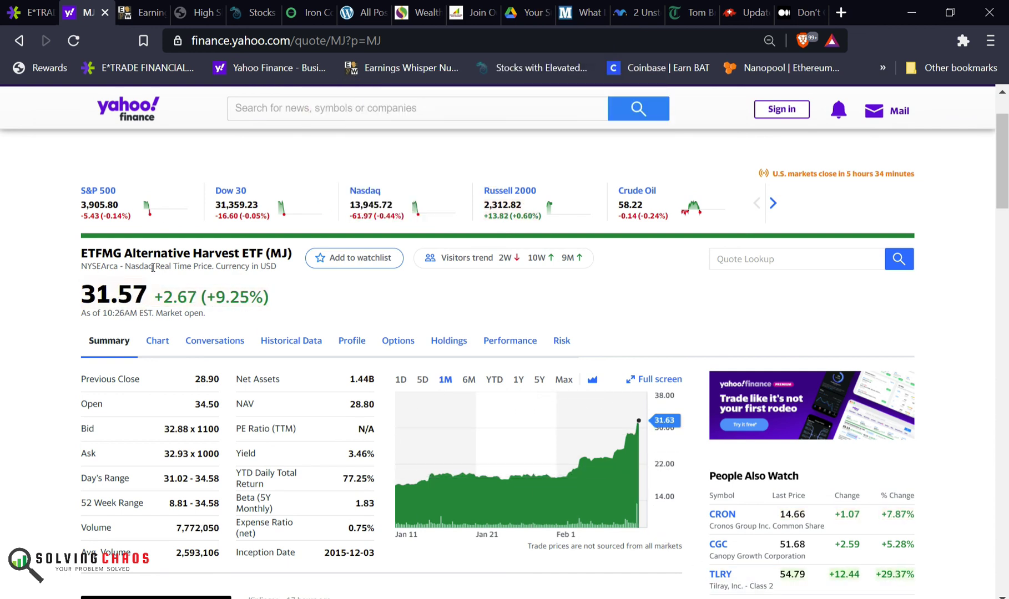
pyautogui.moveTo(123, 99)
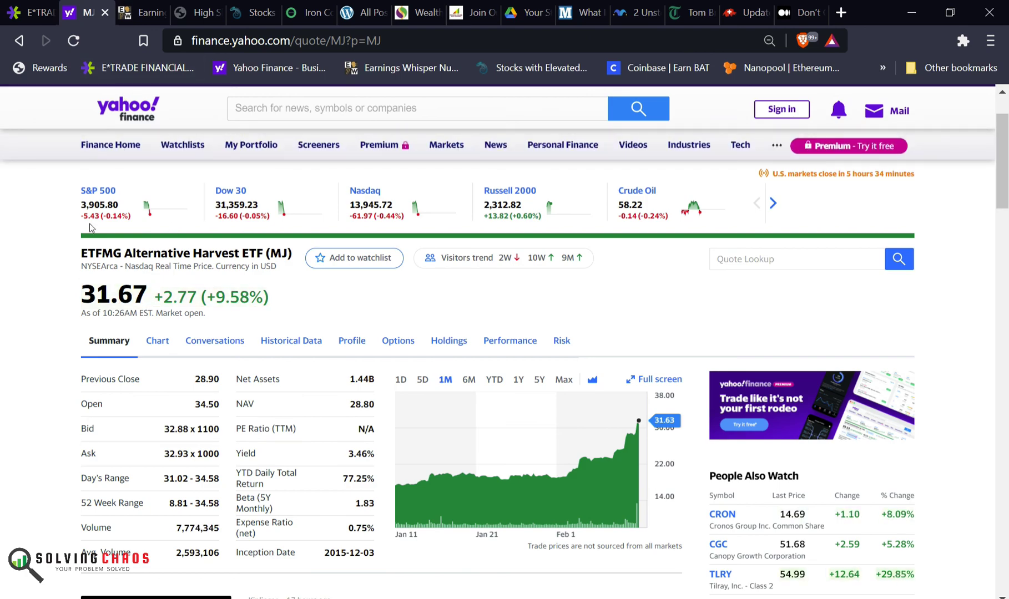